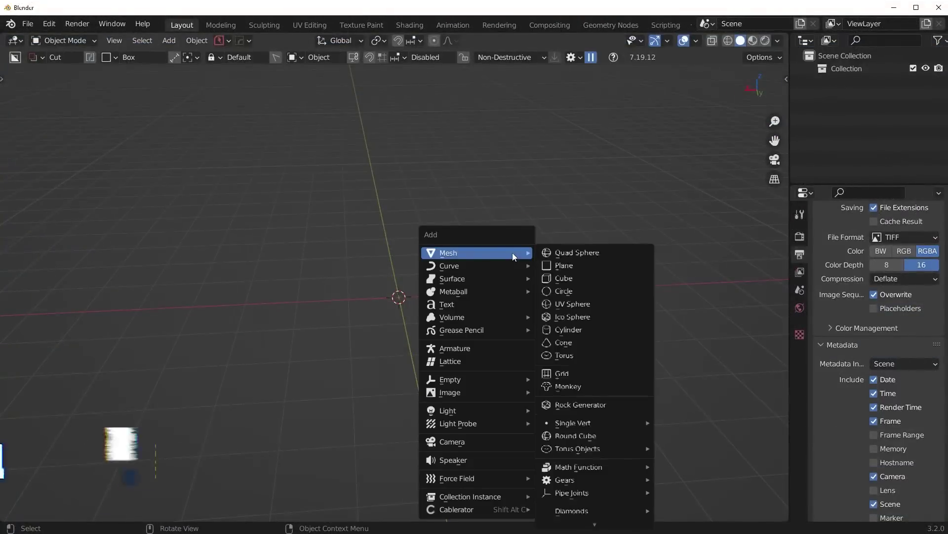
Step: Add a mesh cylinder with 64 vertices and apply the HOps Sharpen operation to it
left_click(600, 330)
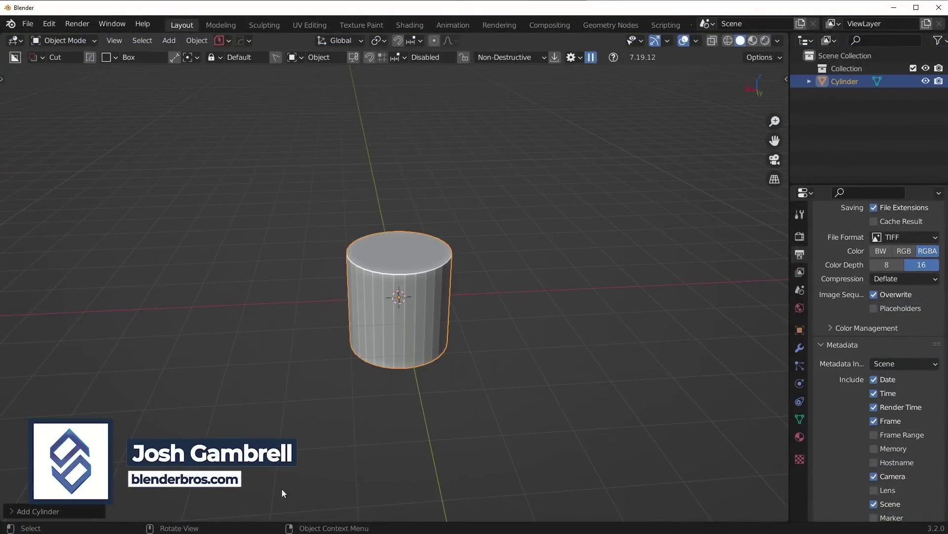
left_click(67, 510)
left_click(128, 359)
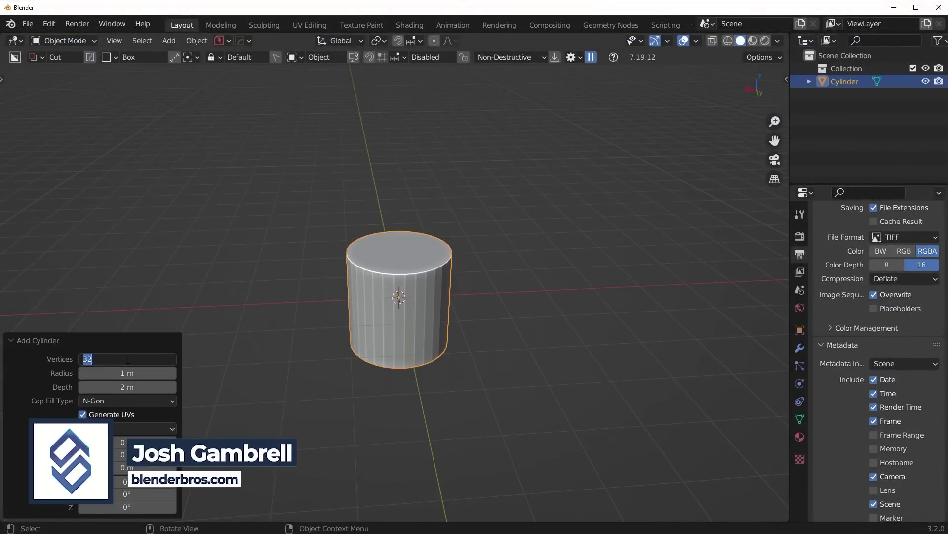
key("Escape")
key("q")
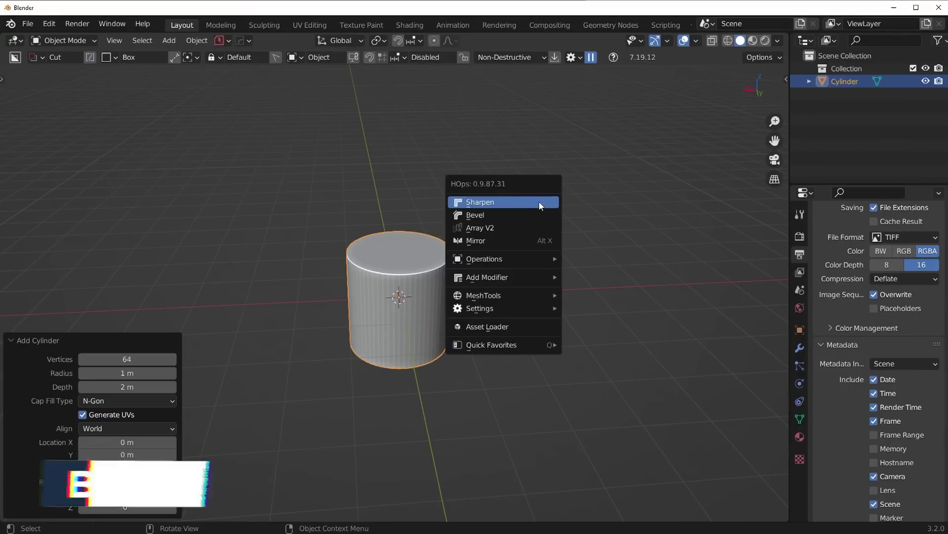
left_click(538, 202)
Step: Rotate the cylinder 90° about the X axis and scale it by 2 along Y
key("KP_3")
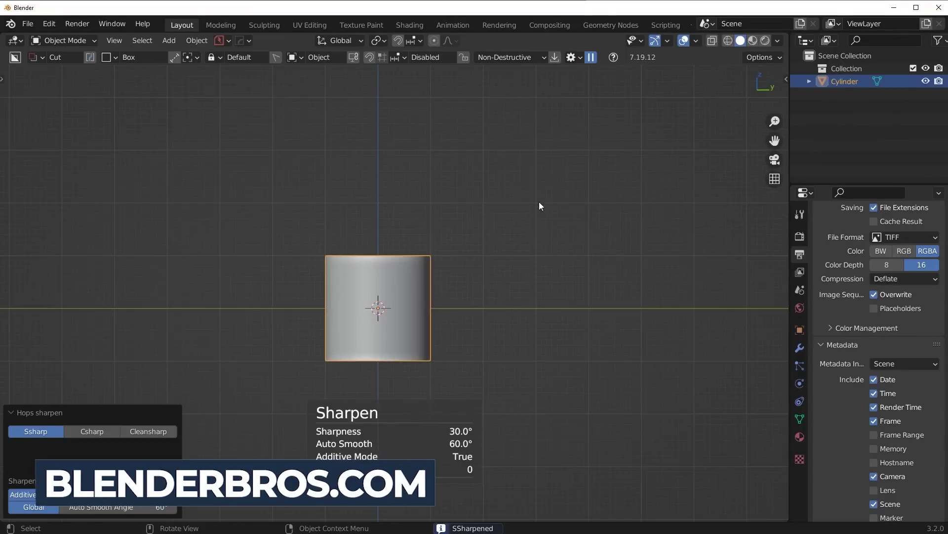
key("r")
key("x")
key("9")
key("0")
key("Return")
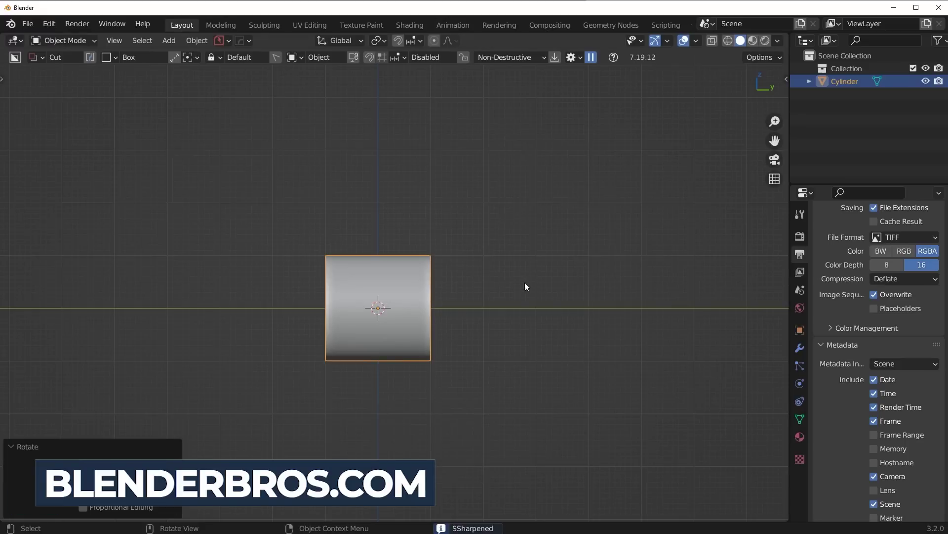
key("s")
key("y")
left_click(677, 295)
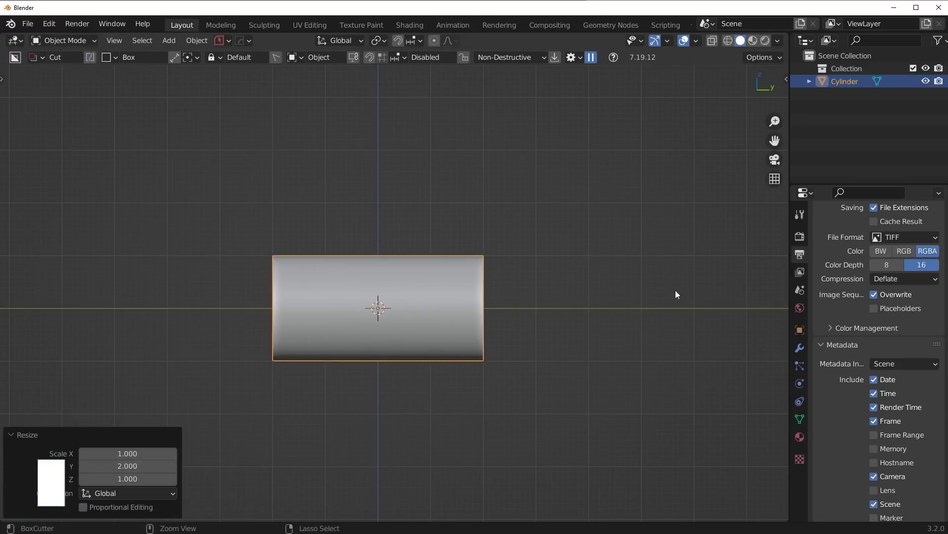
Step: Cut a box-shaped notch with beveled corners across the cylinder's upper side using BoxCutter
key("d")
left_click_drag(297, 235, 384, 292)
middle_click_drag(384, 292, 454, 342)
key("b")
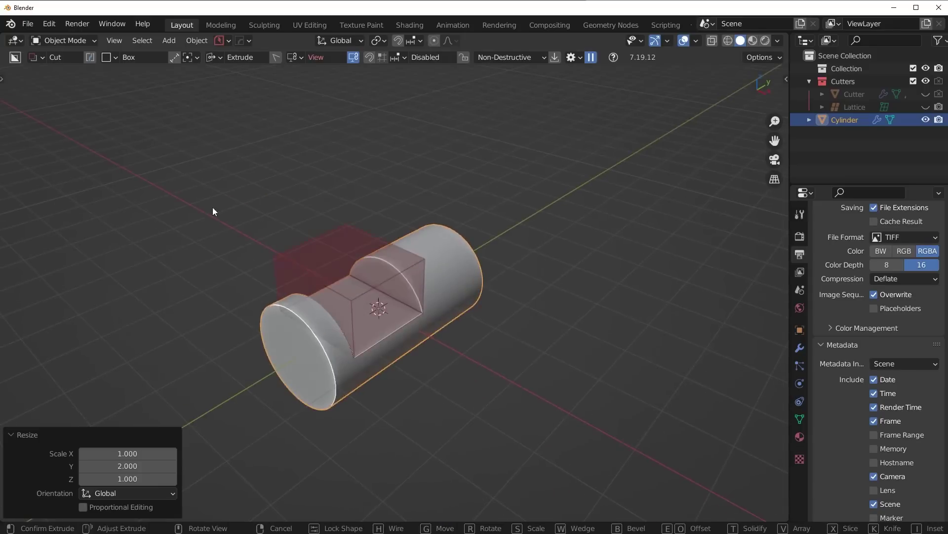
left_click(215, 208)
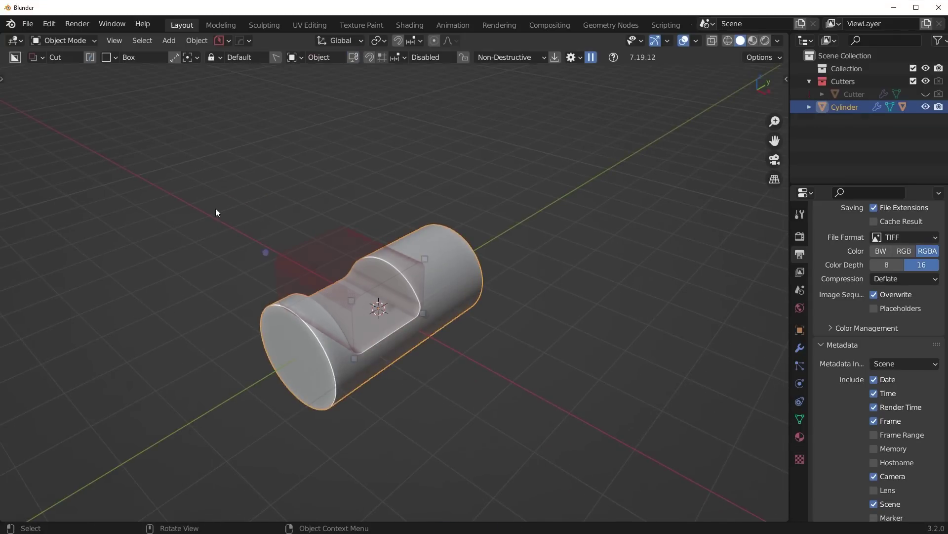
Step: Set the viewport lighting to MatCap with the glossy silver sphere and examine the shading beside the notch
middle_click_drag(215, 208, 533, 290)
scroll(511, 292, "up", 5)
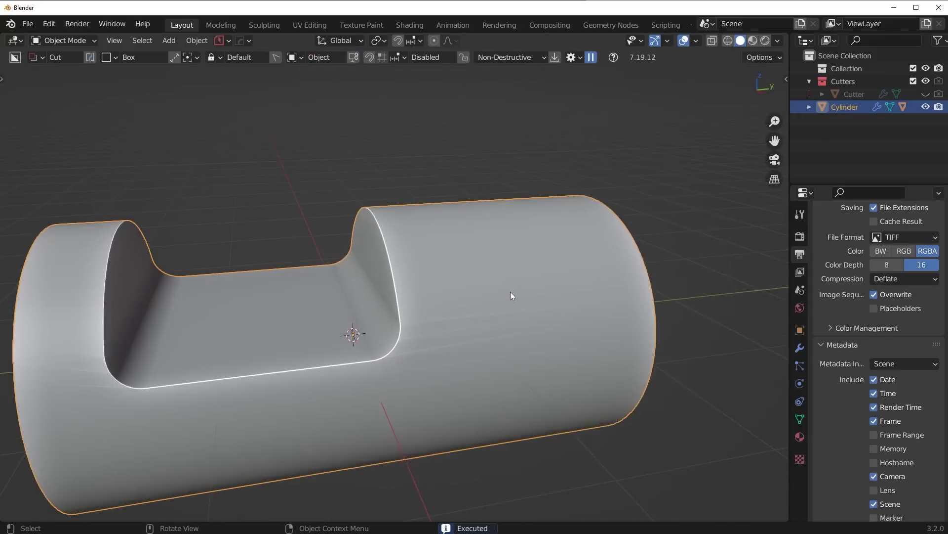
left_click(778, 40)
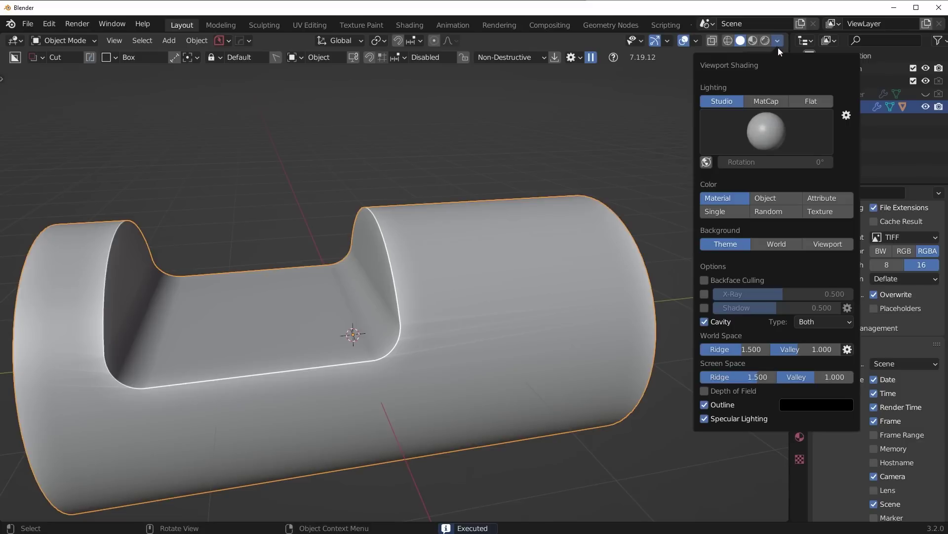
left_click(776, 101)
left_click(771, 136)
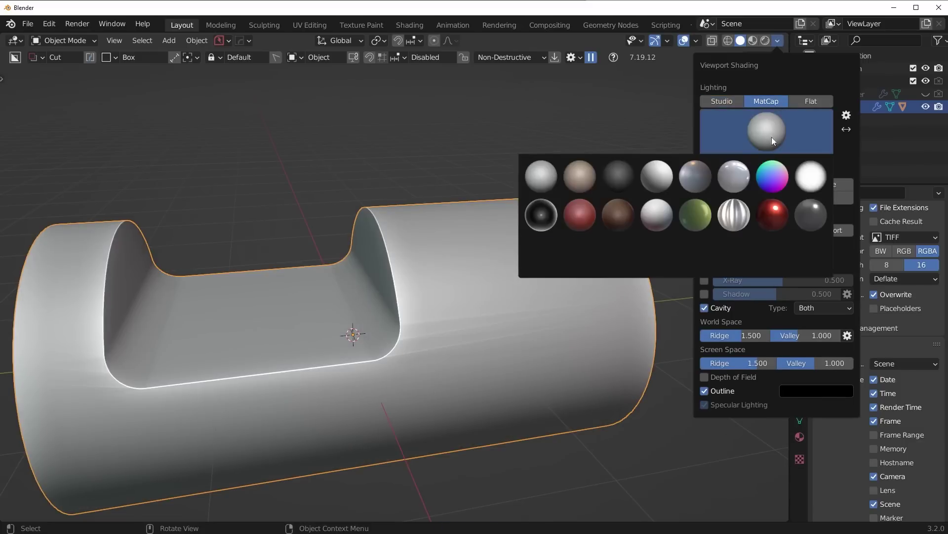
left_click(734, 177)
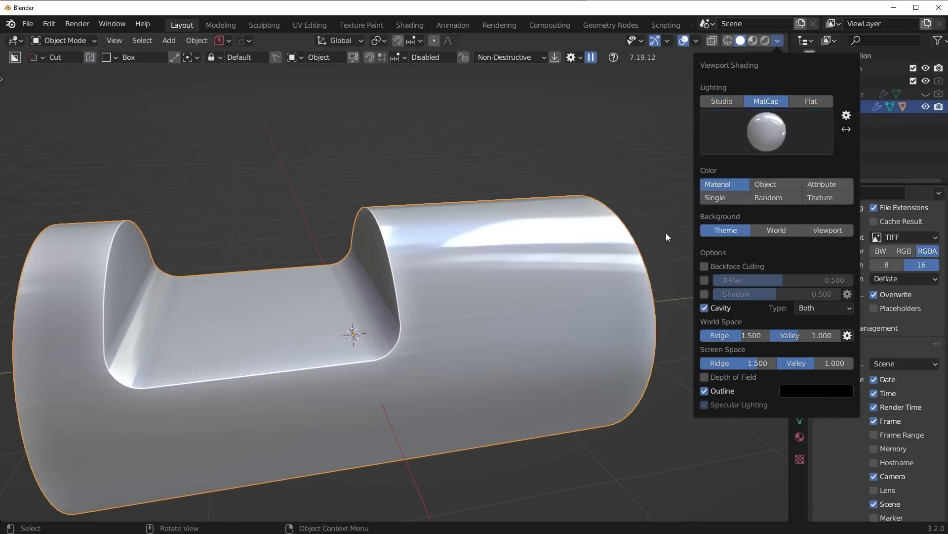
mouse_move(666, 233)
middle_mouse_down()
mouse_move(591, 254)
mouse_move(597, 245)
middle_mouse_up()
scroll(552, 286, "up", 2)
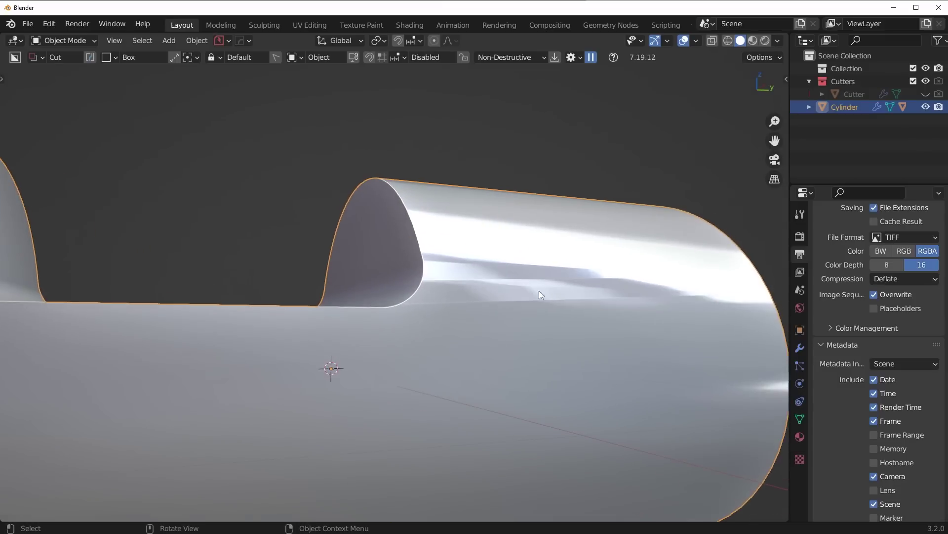
Step: Return the viewport lighting to Studio
left_click(777, 41)
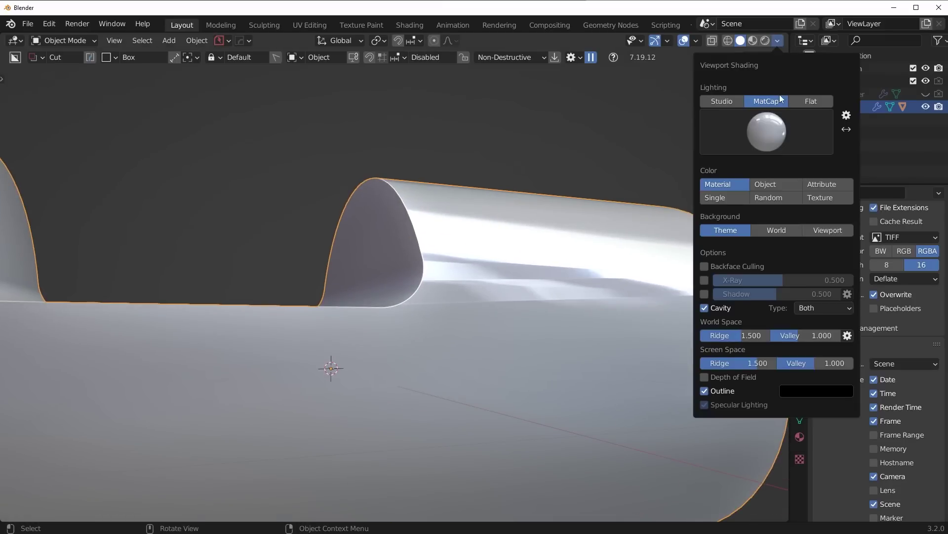
mouse_move(624, 110)
middle_mouse_down()
mouse_move(558, 251)
mouse_move(583, 222)
middle_mouse_up()
left_click(777, 41)
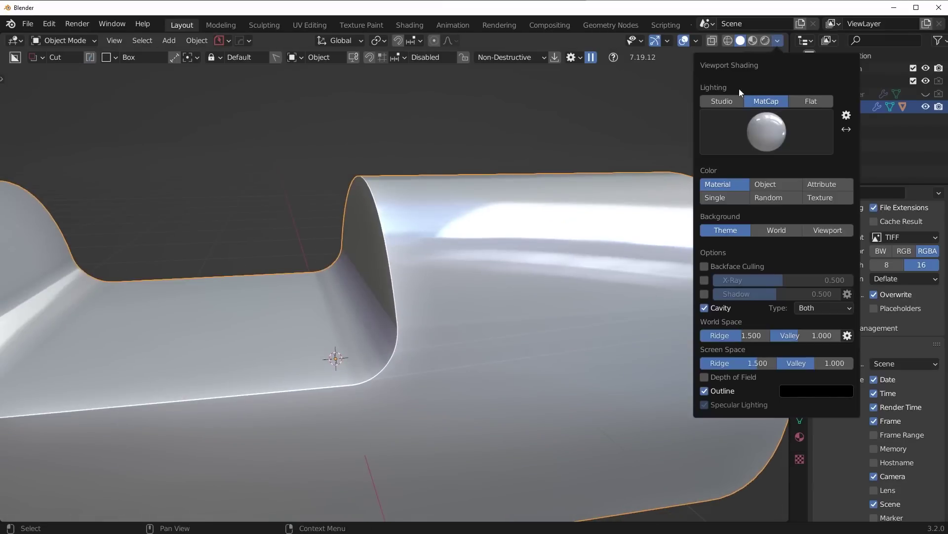
left_click(725, 98)
middle_click_drag(544, 290, 515, 256)
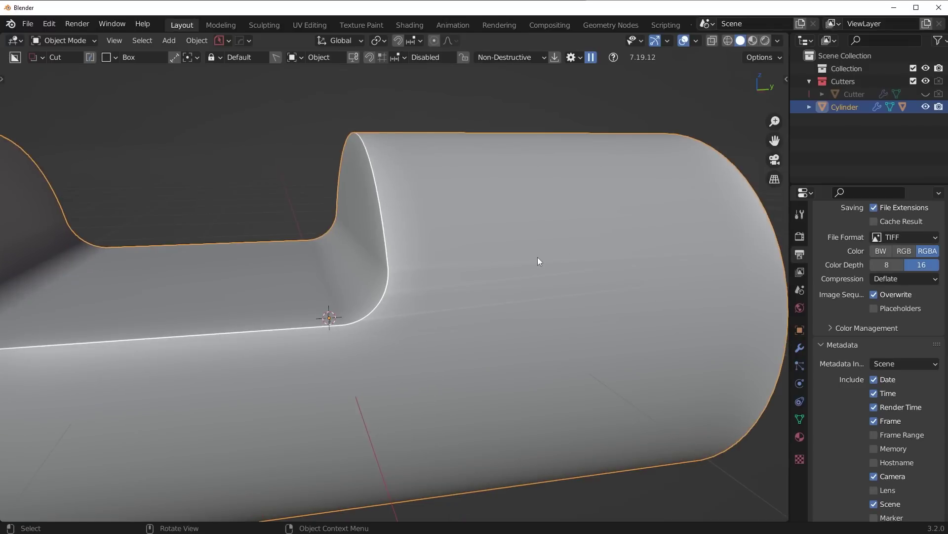
Step: Toggle the Boolean modifier's viewport display off and on, and apply the modifier to the cylinder
left_click(800, 348)
left_click(885, 254)
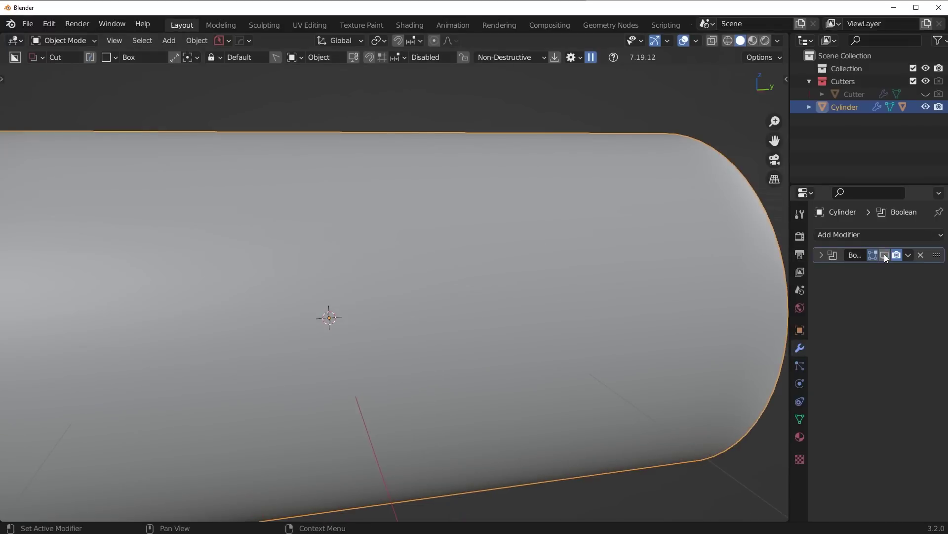
left_click(884, 255)
left_click(908, 255)
left_click(897, 268)
Step: In Edit Mode, select the four long side faces that meet the notch's rounded corner
key("Tab")
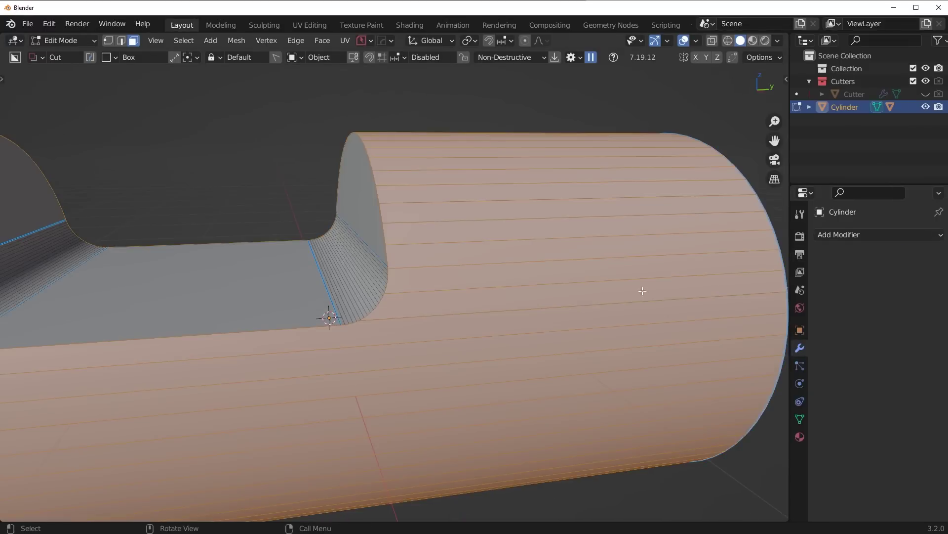
scroll(423, 309, "up", 2)
left_click(423, 281)
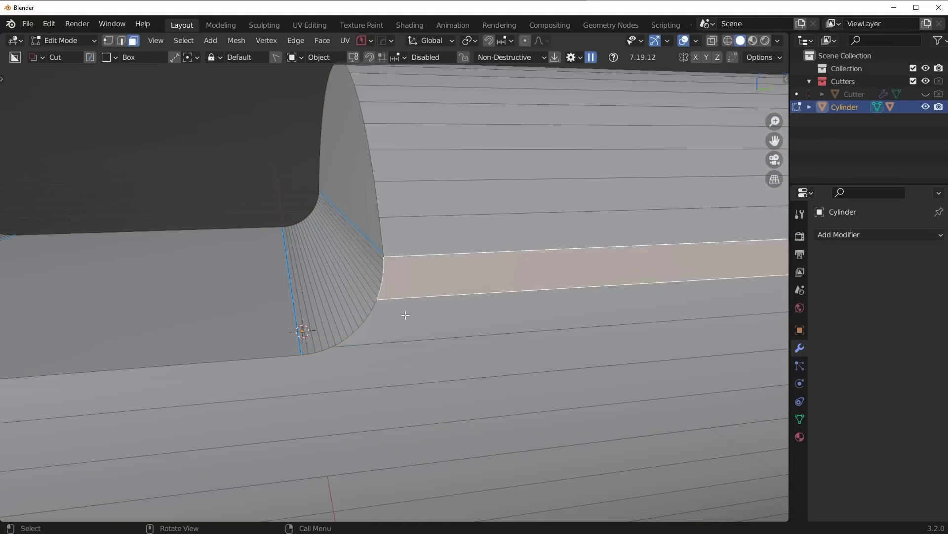
left_click(395, 333, "shift")
scroll(396, 334, "down", 2)
left_click(408, 329, "shift")
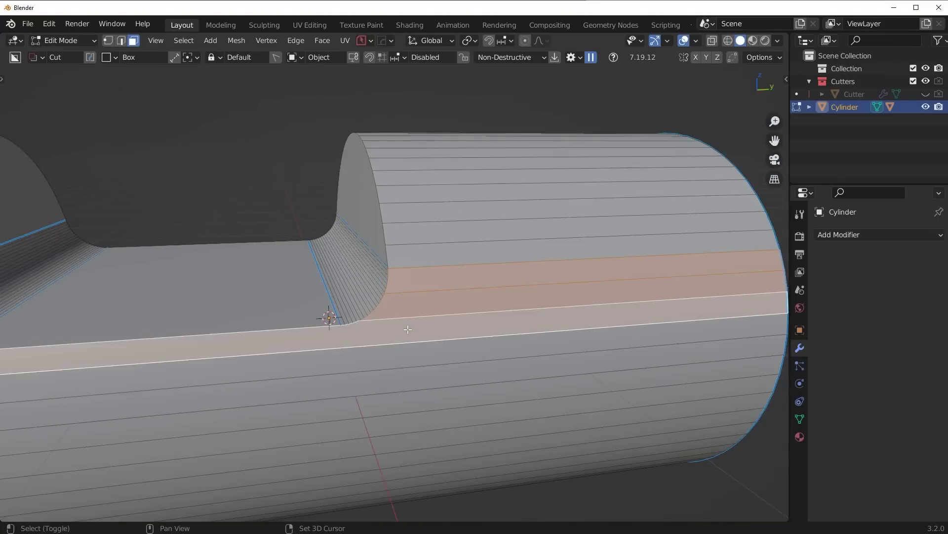
left_click(433, 256, "alt+shift")
scroll(435, 257, "up", 5)
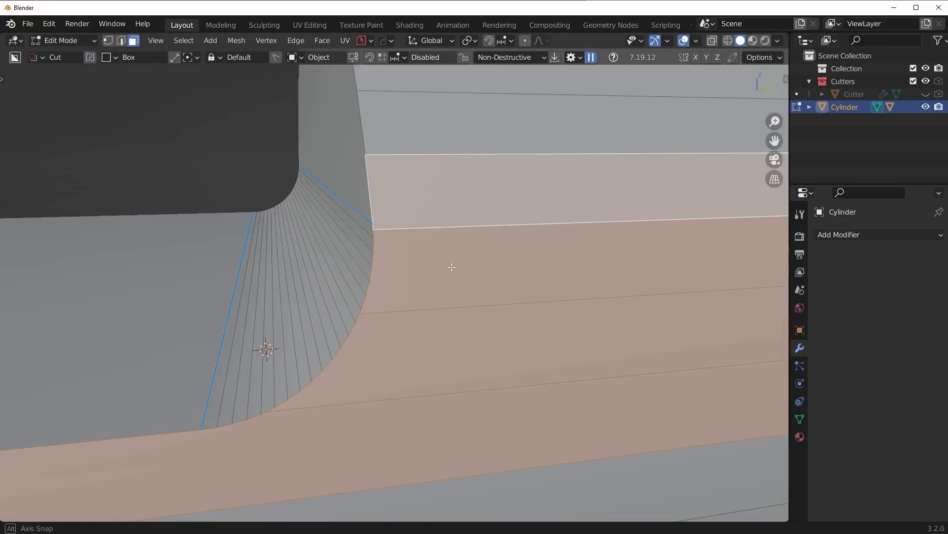
Step: Switch to vertex selection and pick neighbouring vertices at the start of the notch's rounded corner
key("ctrl+Tab")
left_click(302, 269)
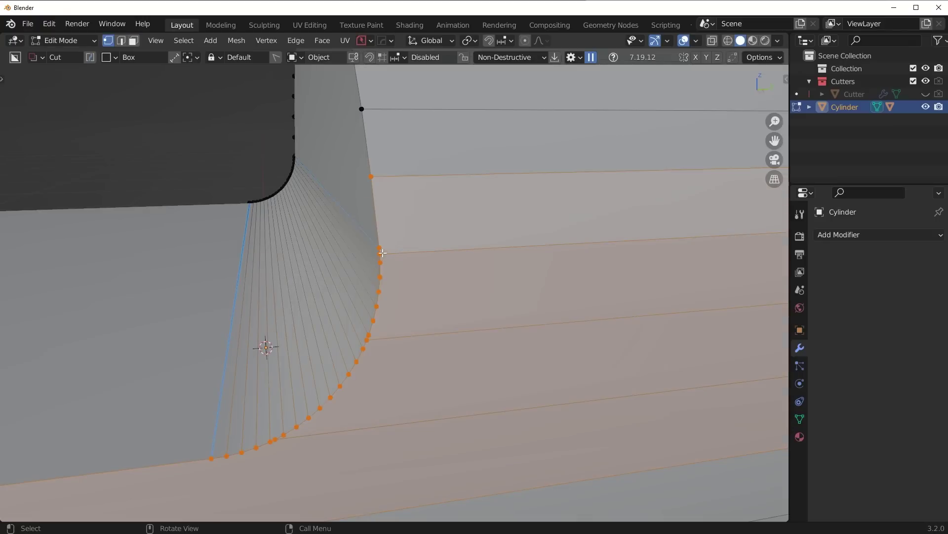
left_click(382, 252)
left_click(380, 265, "shift")
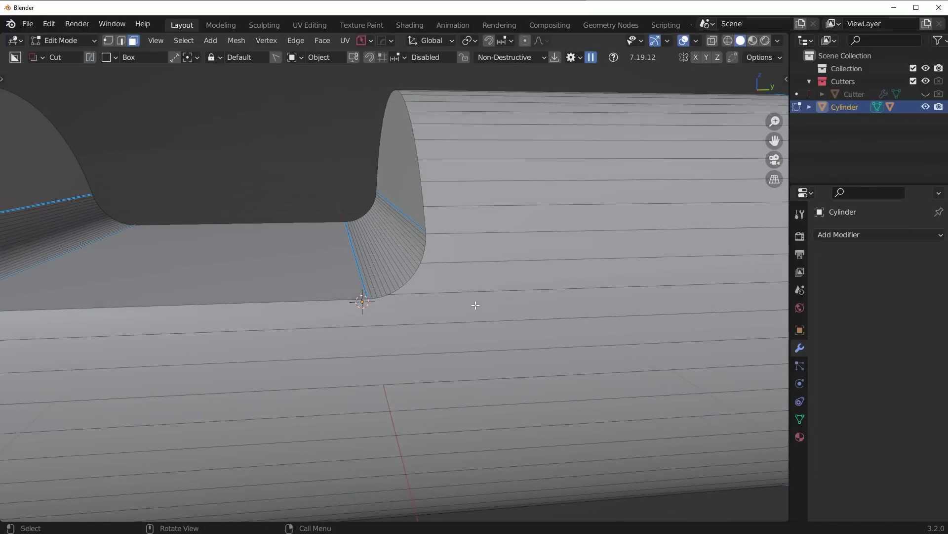
Step: Select the two adjacent long side faces that end at the notch's rounded corner
left_click(525, 258, "alt")
left_click(512, 276, "alt+shift")
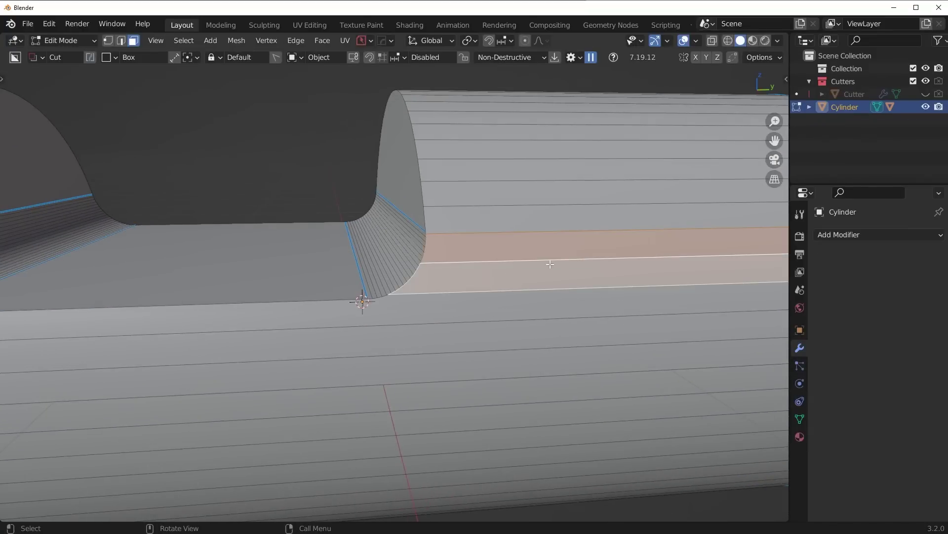
middle_click_drag(550, 264, 502, 338)
scroll(503, 338, "down", 2)
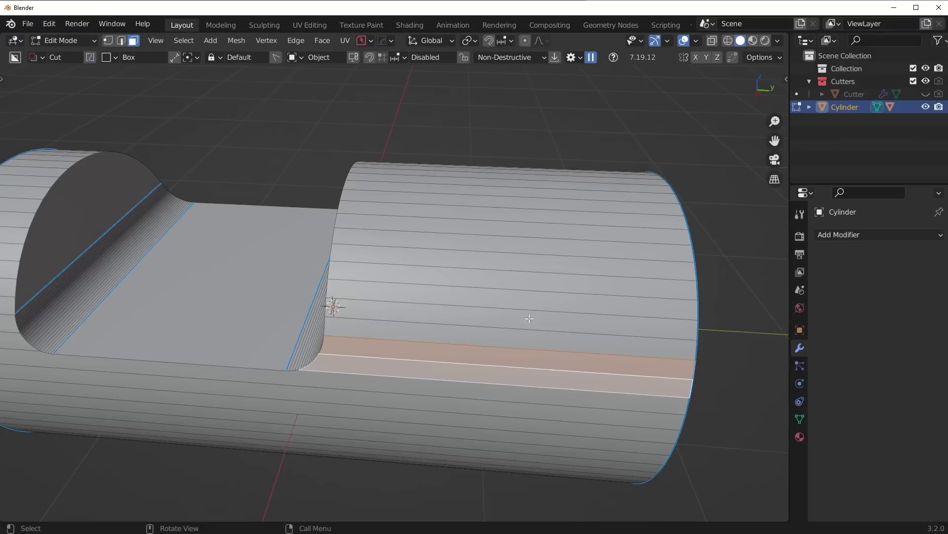
Step: Select the long curved faces across the top of the cylinder's longer uncut end
key("alt+f")
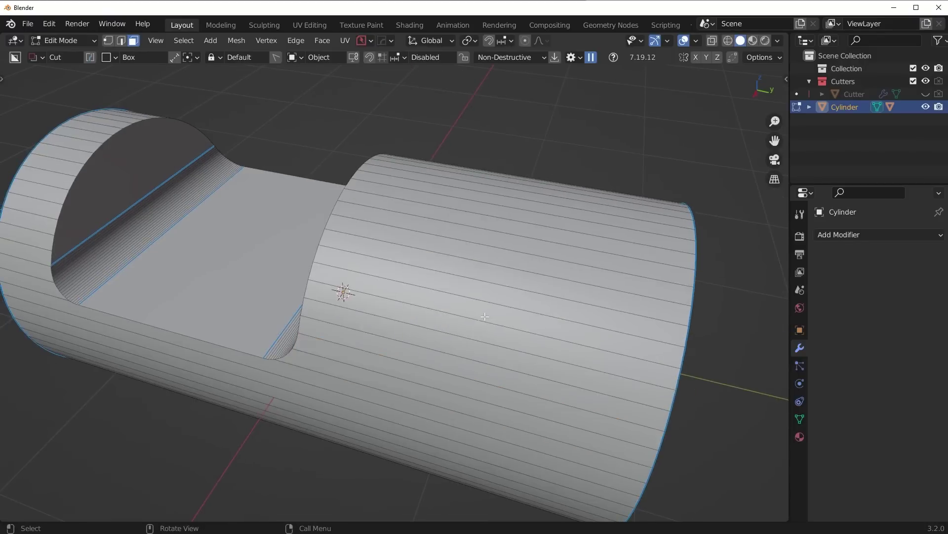
left_click(485, 316, "alt")
middle_click_drag(573, 295, 413, 268)
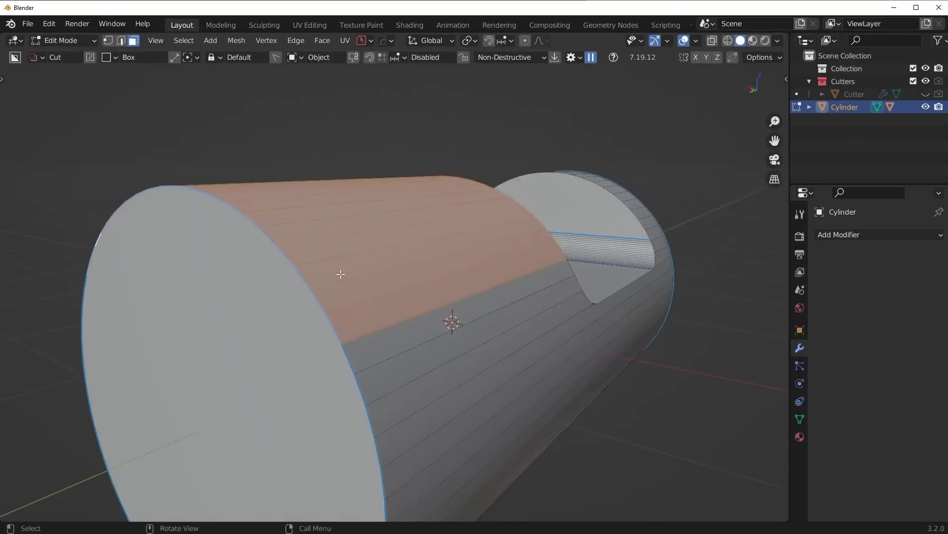
middle_click_drag(340, 274, 554, 318)
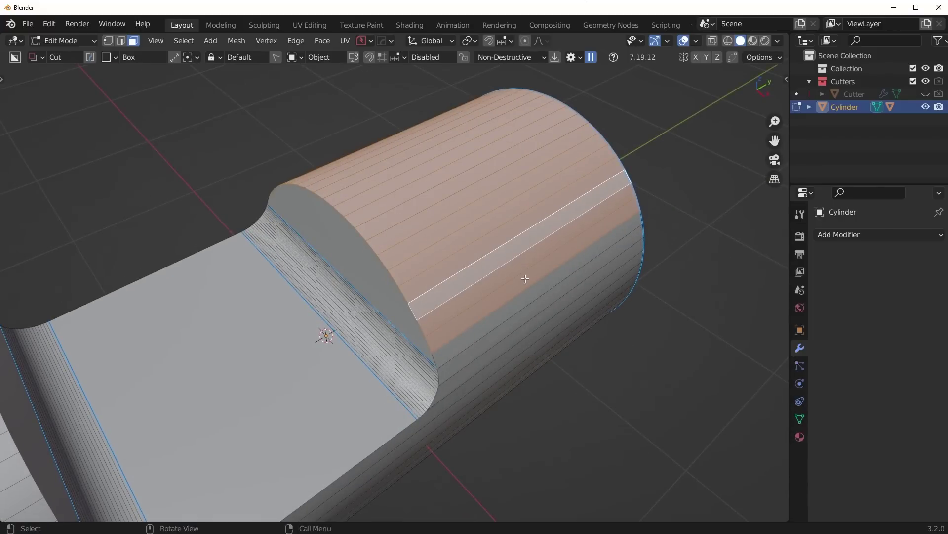
Step: Return to Object Mode and set the viewport lighting to MatCap to examine the reflections beside the notch
key("Tab")
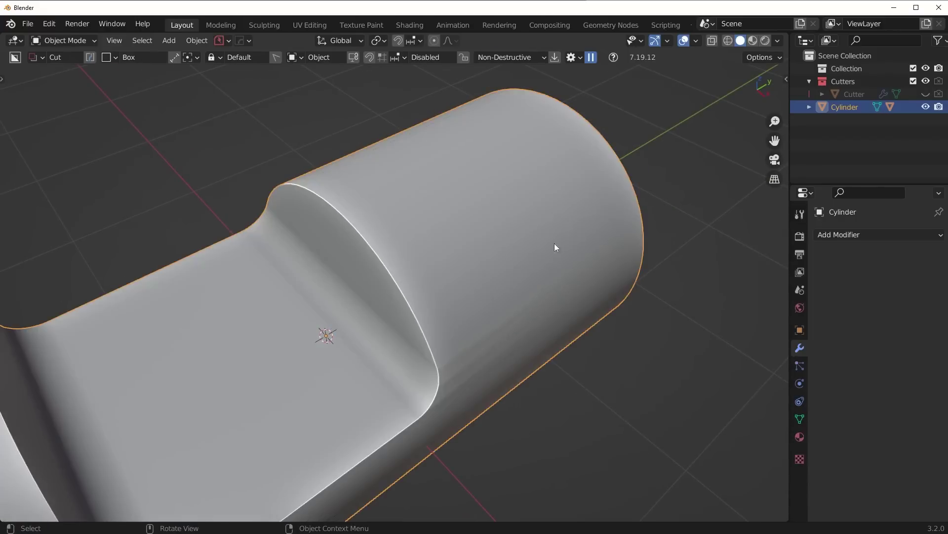
left_click(777, 40)
left_click(766, 100)
mouse_move(643, 208)
middle_mouse_down()
mouse_move(542, 254)
mouse_move(396, 179)
middle_mouse_up()
middle_click_drag(492, 285, 521, 201)
scroll(560, 296, "up", 2)
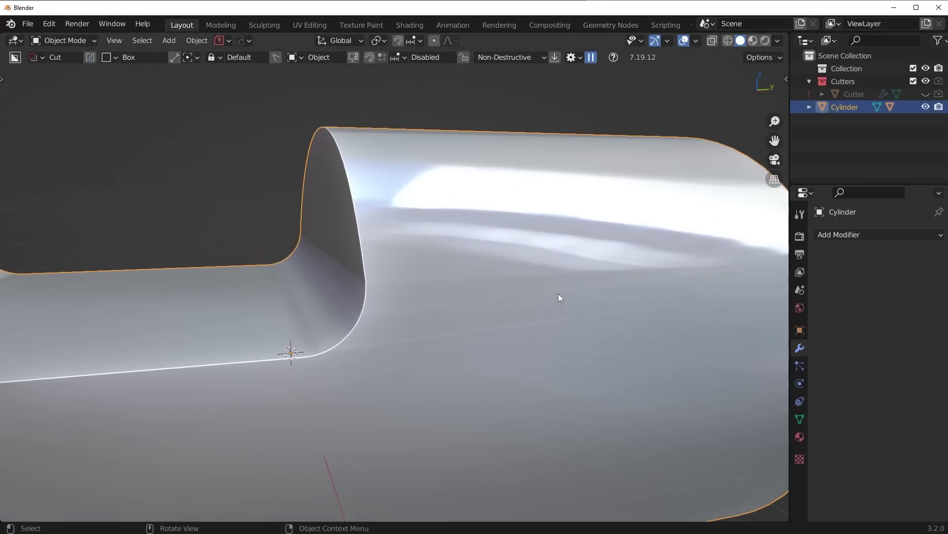
Step: Compare the face layout beside the notch in Edit Mode with the surface reflections in Object Mode
key("Tab")
middle_click_drag(461, 341, 458, 311)
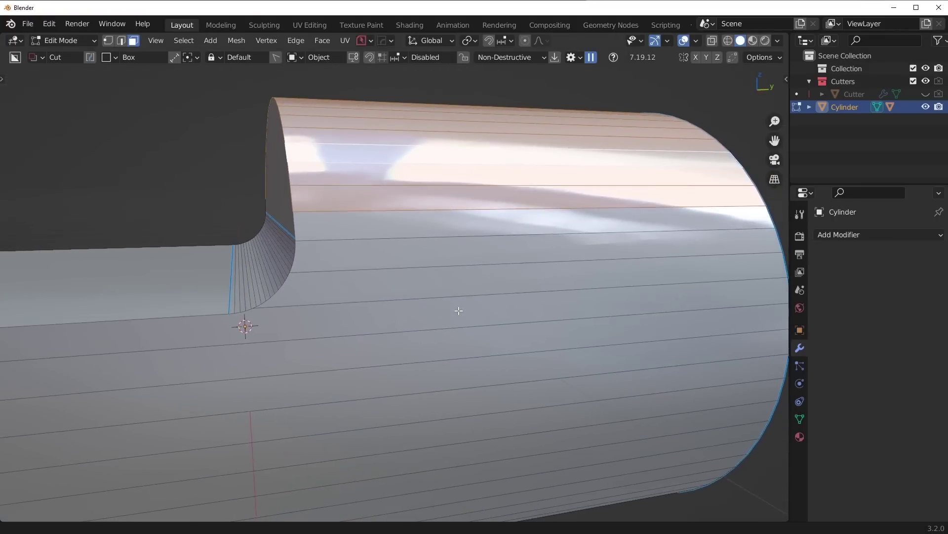
scroll(323, 267, "up", 1)
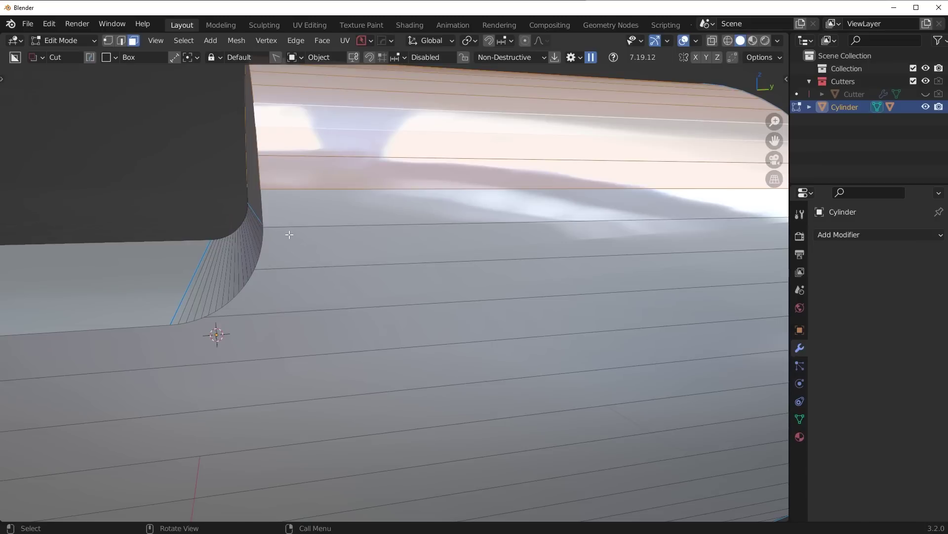
key("Tab")
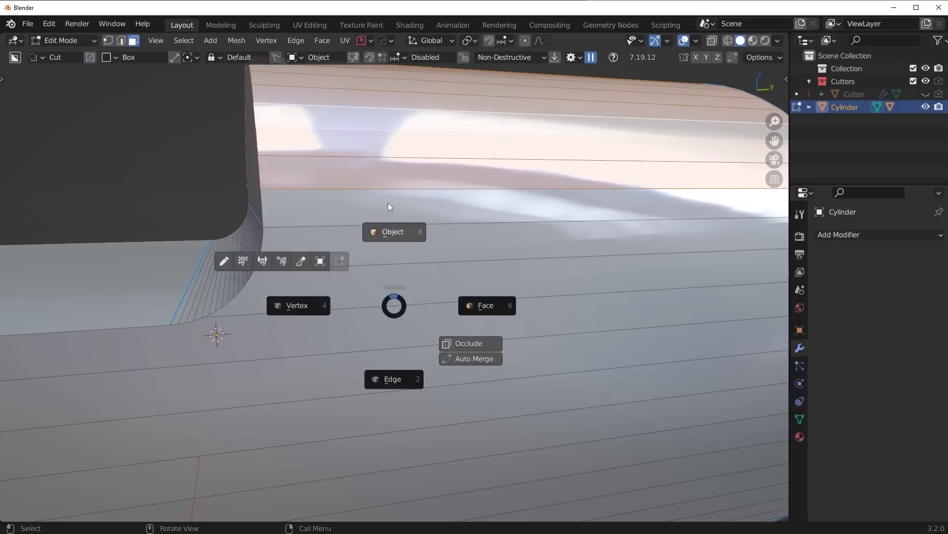
left_click(388, 203)
middle_click_drag(473, 302, 386, 196)
scroll(480, 217, "down", 2)
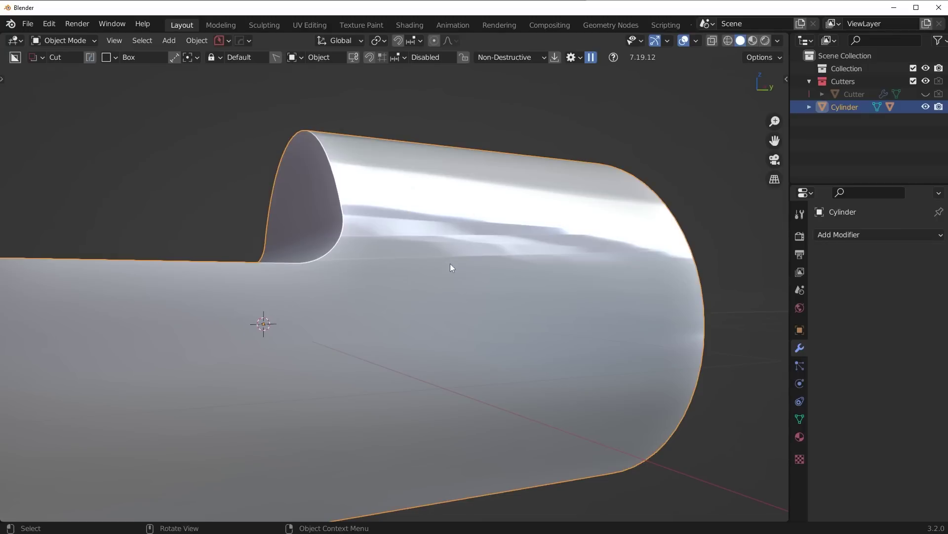
mouse_move(474, 336)
middle_mouse_down()
mouse_move(482, 336)
mouse_move(467, 334)
mouse_move(484, 340)
middle_mouse_up()
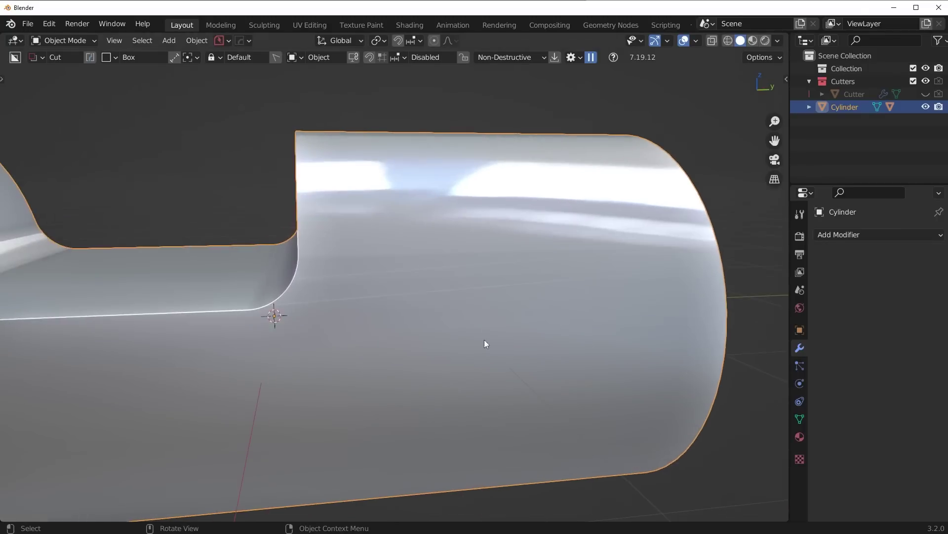
Step: Set the viewport lighting to Studio and return the cylinder to Edit Mode
left_click(777, 40)
left_click(720, 102)
middle_click_drag(509, 243, 525, 244)
key("ctrl+Tab")
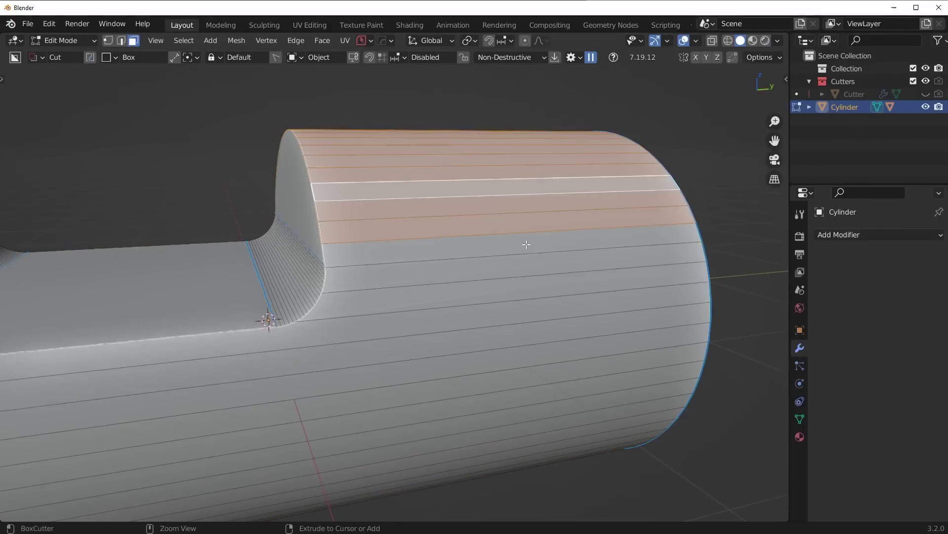
Step: Undo the face selections and the applied Boolean to restore the live modifier, and return the cylinder to Object Mode
key("ctrl+Tab")
key("ctrl+z")
key("ctrl+z")
key("ctrl+z")
key("ctrl+z")
key("ctrl+z")
key("ctrl+z")
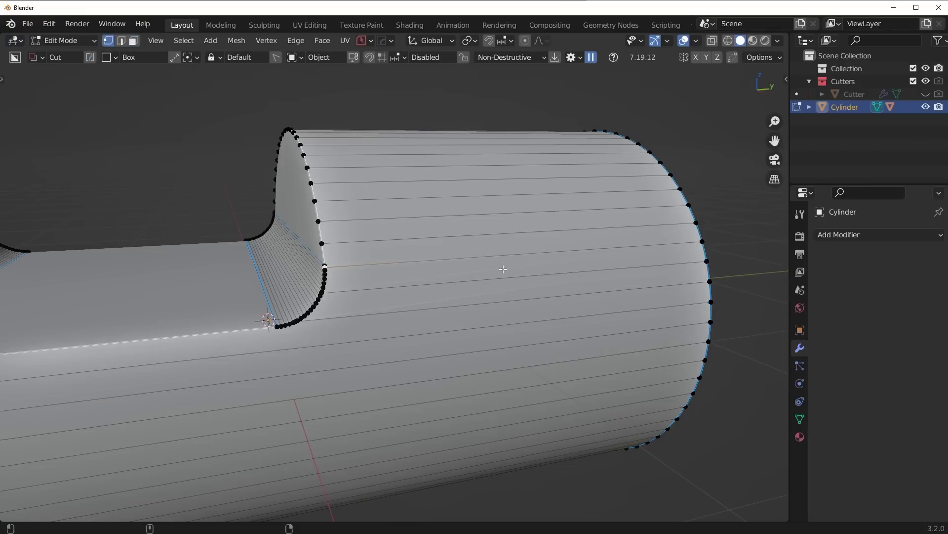
key("Tab")
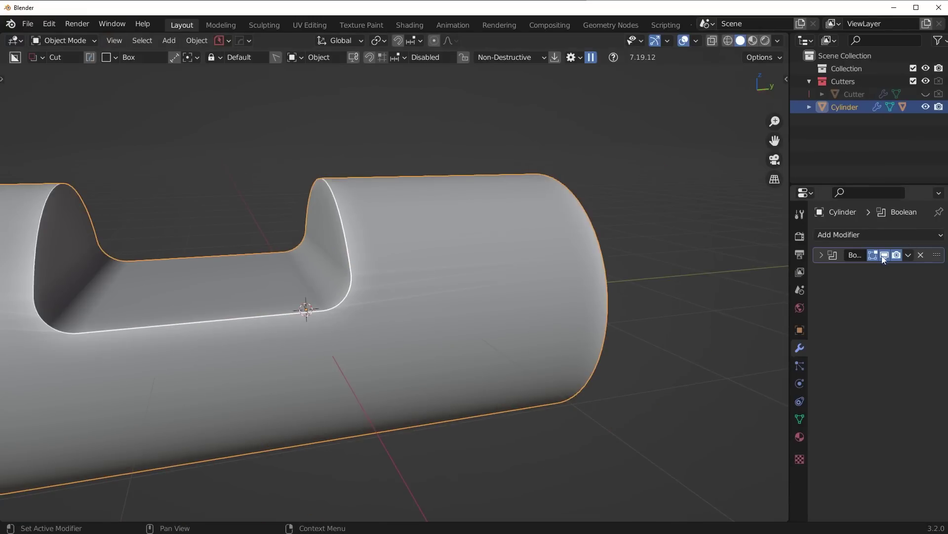
middle_click_drag(464, 336, 376, 258)
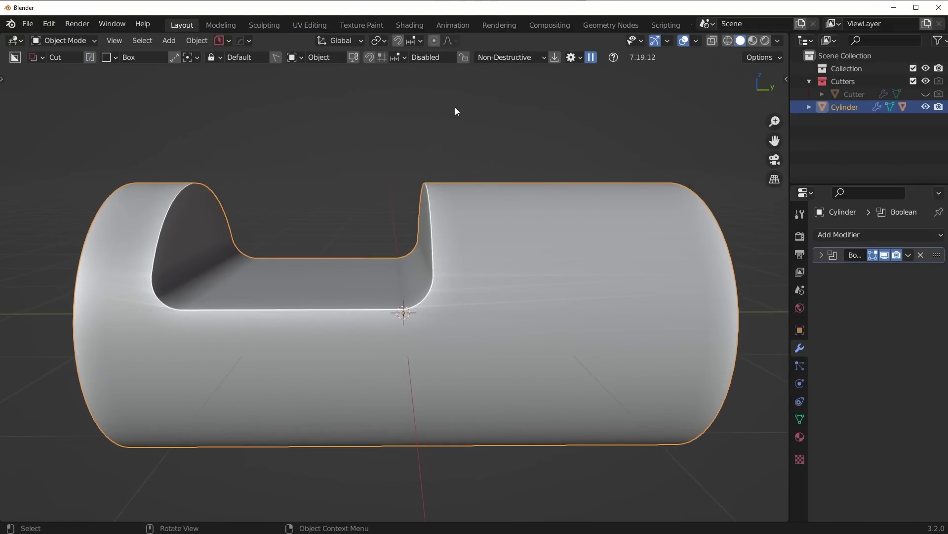
Step: In Edit Mode, add one loop cut around the cylinder just past the notch's wall on the longer end, at factor -0.086
key("KP_1")
scroll(489, 283, "up", 3)
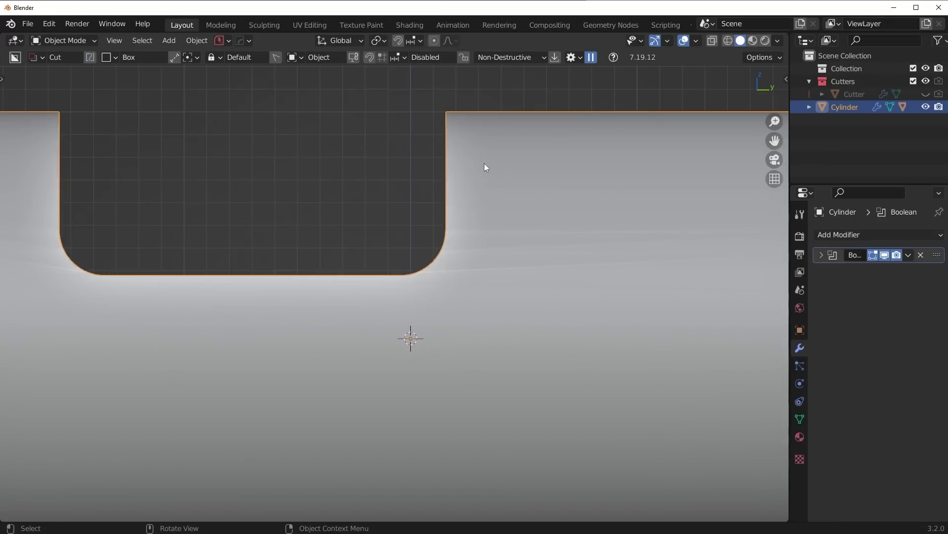
scroll(528, 269, "down", 2)
key("Tab")
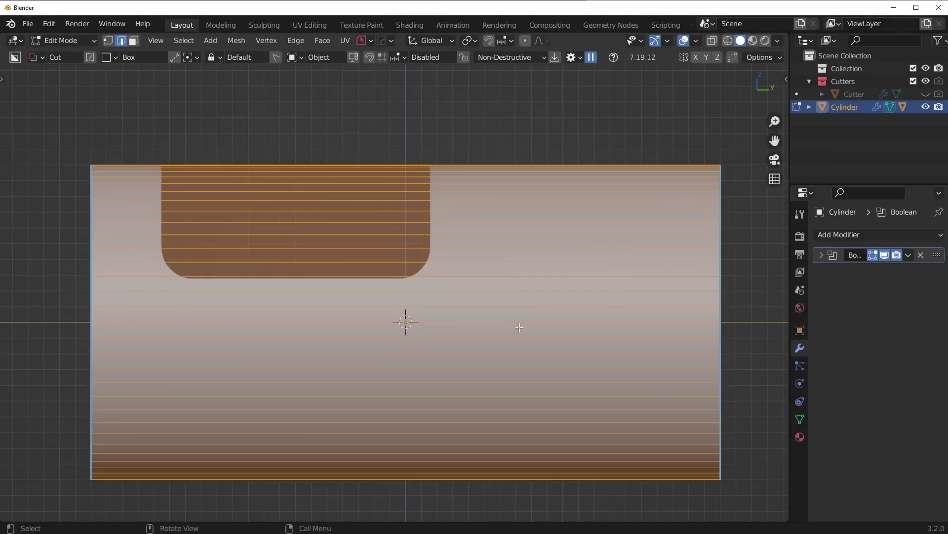
key("ctrl+r")
left_click(629, 165)
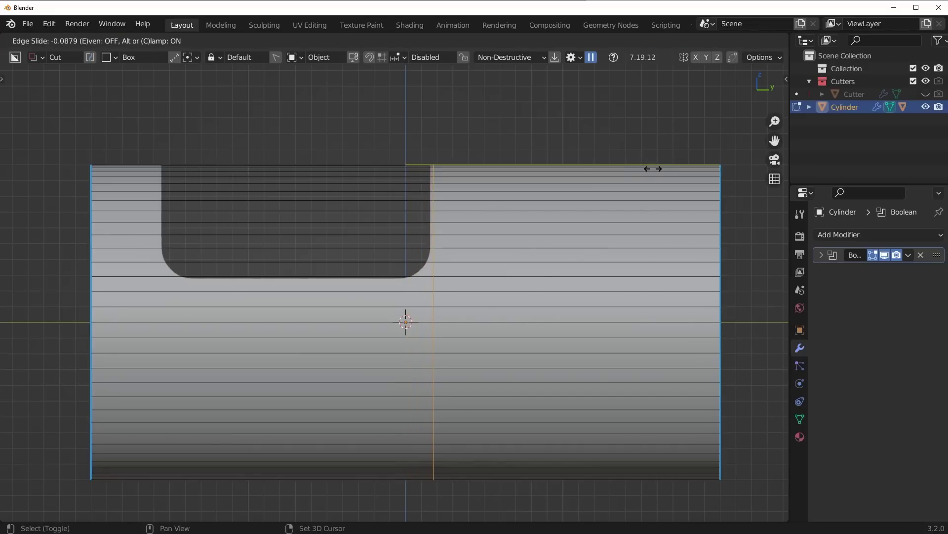
left_click(649, 169)
middle_click_drag(603, 163, 593, 215)
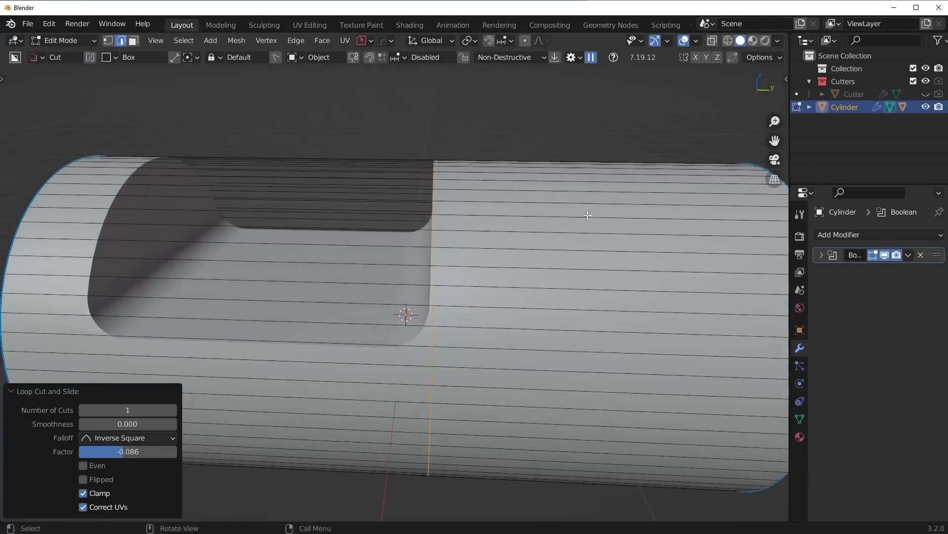
Step: Apply the cylinder's Boolean modifier in Object Mode and reopen the mesh in Edit Mode
key("Tab")
left_click(526, 238)
left_click(908, 255)
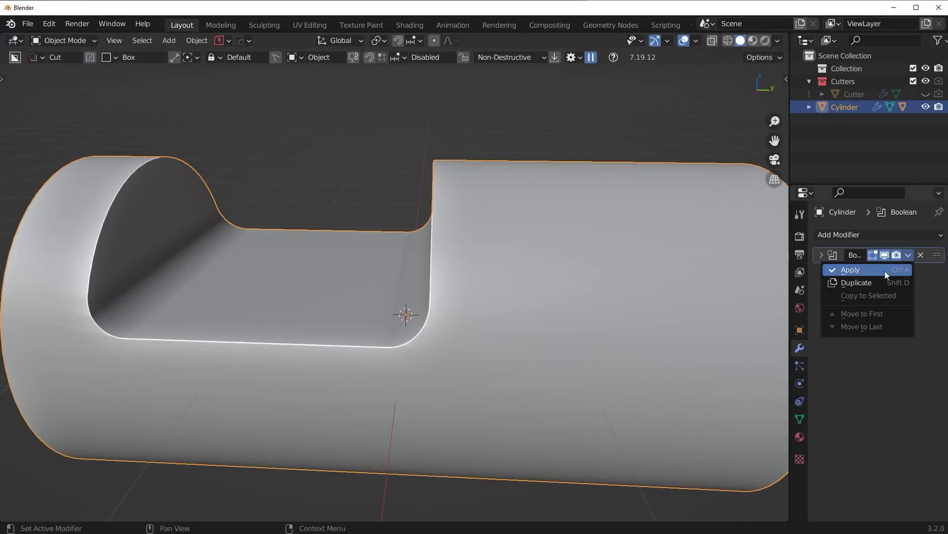
left_click(884, 271)
key("Tab")
middle_click_drag(458, 303, 628, 297)
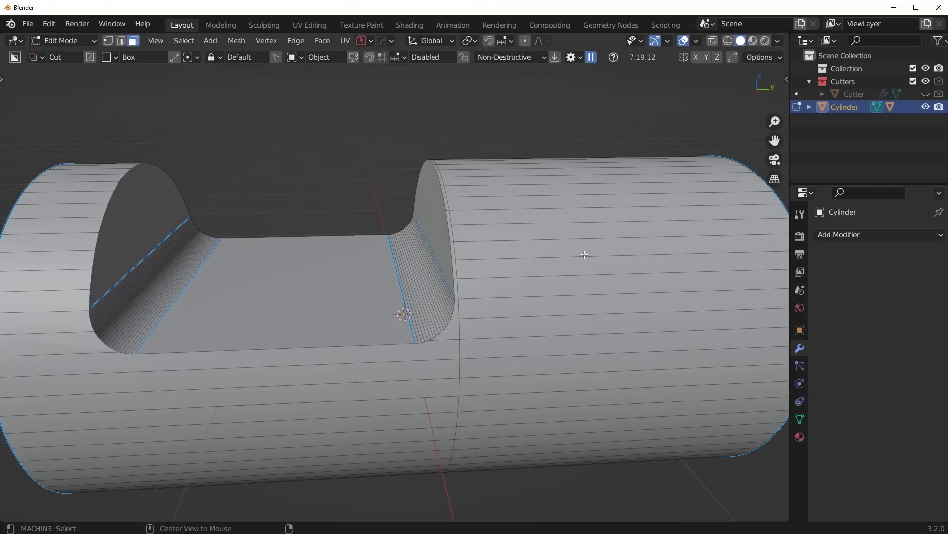
Step: Select the ring of long curved faces on the longer end, beyond the loop cut
left_click(584, 255, "alt")
middle_click_drag(584, 254, 499, 254, "shift")
middle_click_drag(469, 178, 544, 222)
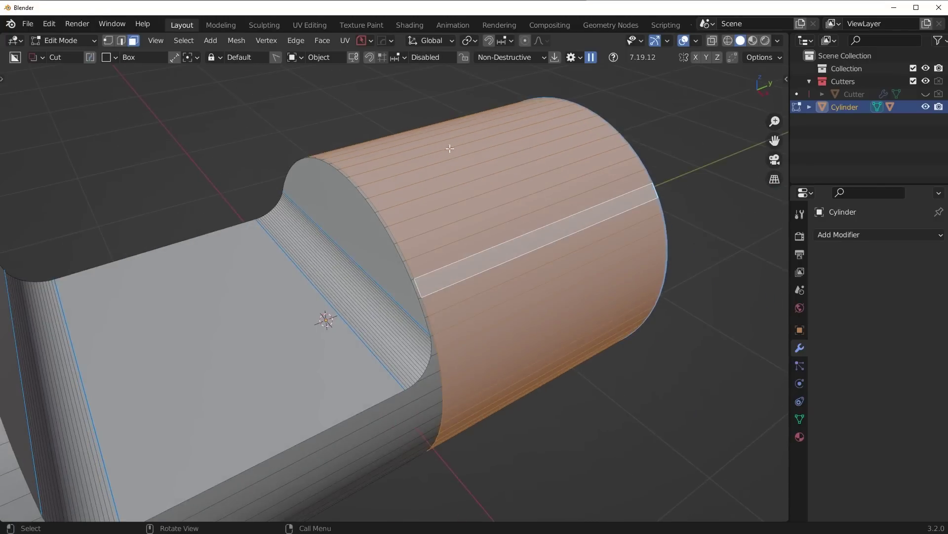
middle_click_drag(562, 418, 516, 366)
scroll(397, 302, "up", 5)
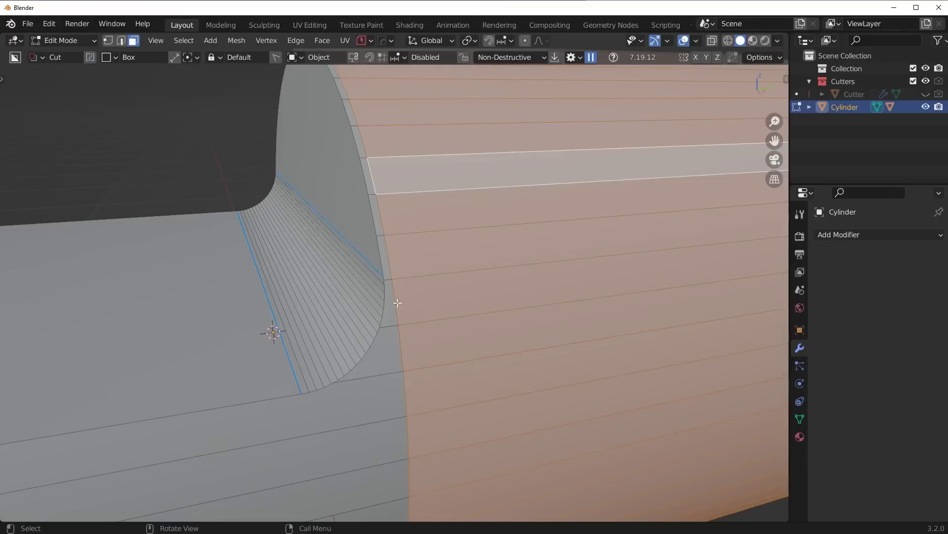
Step: Select the narrow faces between the notch's rounded corner and the loop cut
left_click(389, 278, "alt")
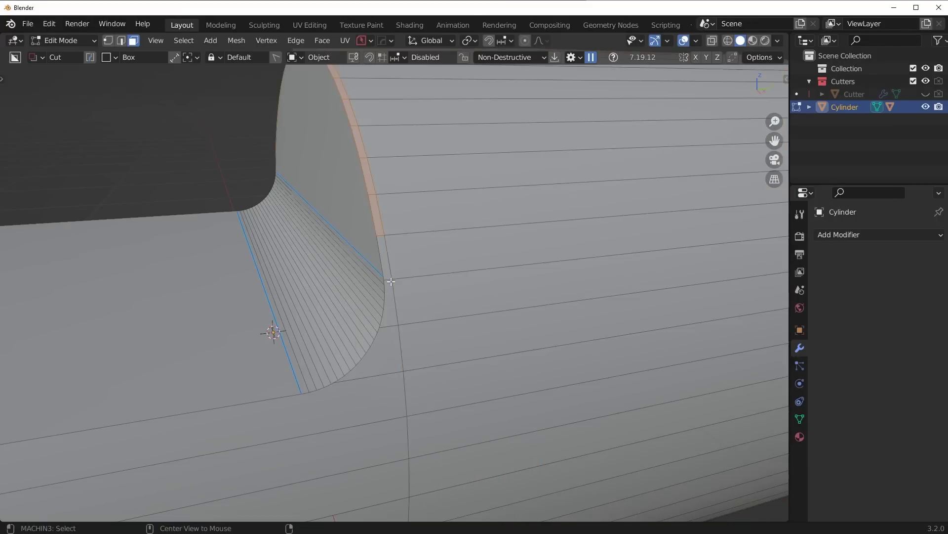
left_click(388, 270)
left_click(392, 306, "shift")
Step: Return to Object Mode and set the viewport lighting to MatCap to examine the reflections beside the notch
key("Tab")
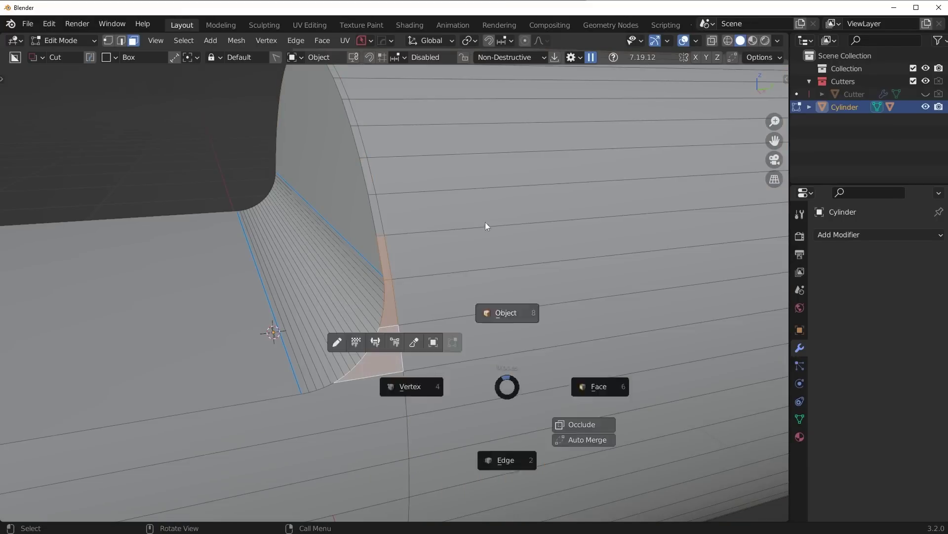
left_click(485, 222)
left_click(778, 41)
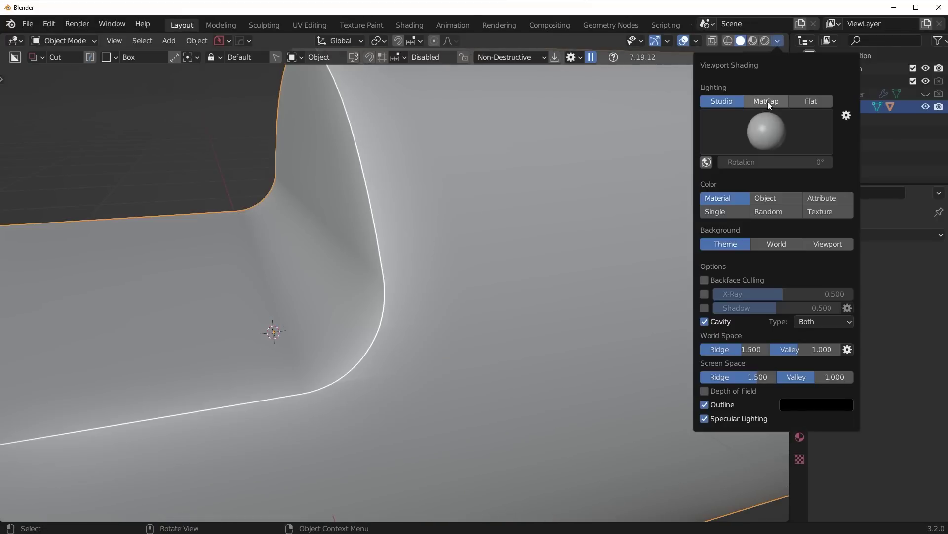
left_click(767, 102)
middle_click_drag(472, 339, 470, 306)
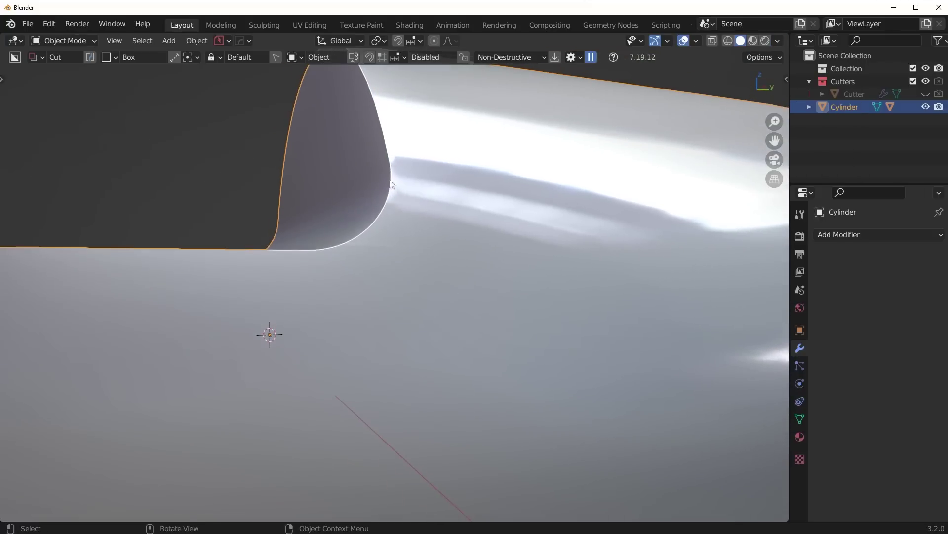
Step: Select the edge loop beside the notch and try moving it slightly along global Y with the overlays hidden
key("Tab")
left_click(445, 217)
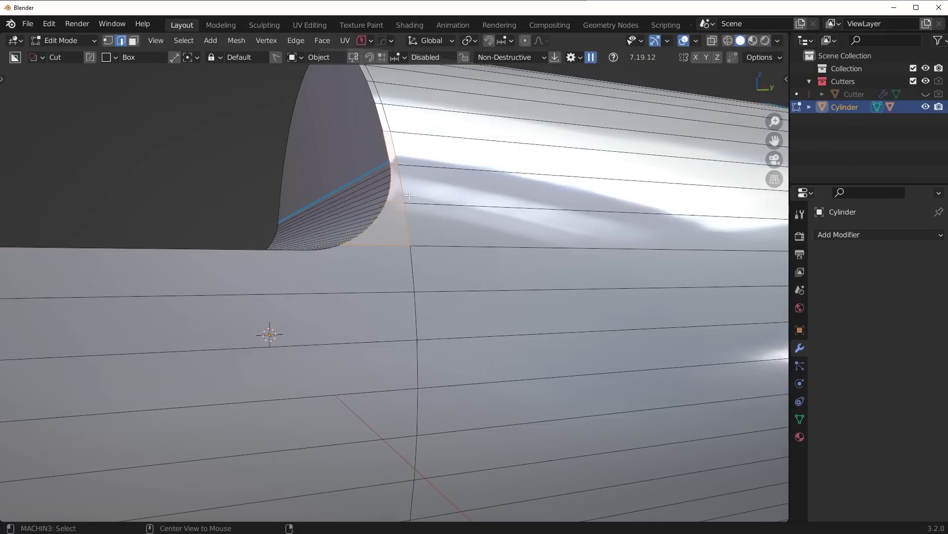
left_click(403, 193, "alt")
left_click(684, 41)
key("g")
key("y")
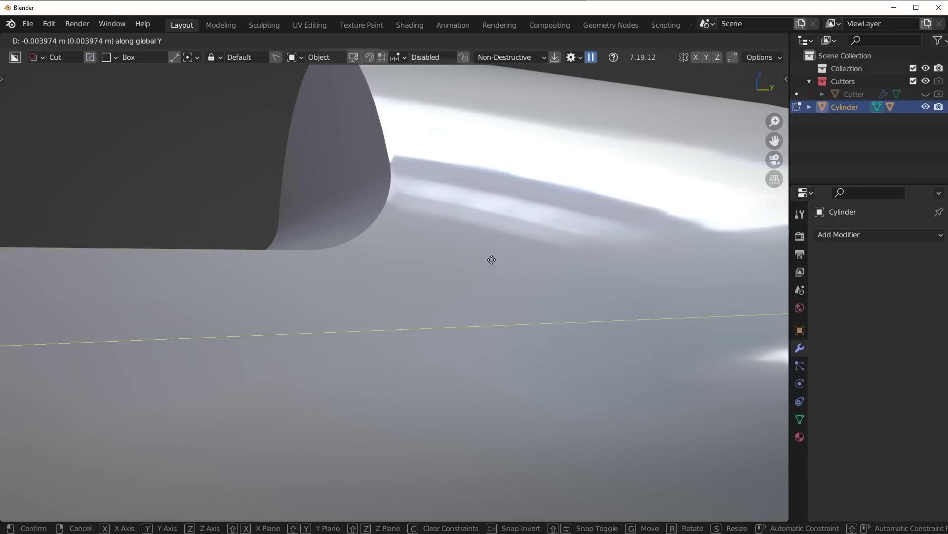
left_click(492, 260)
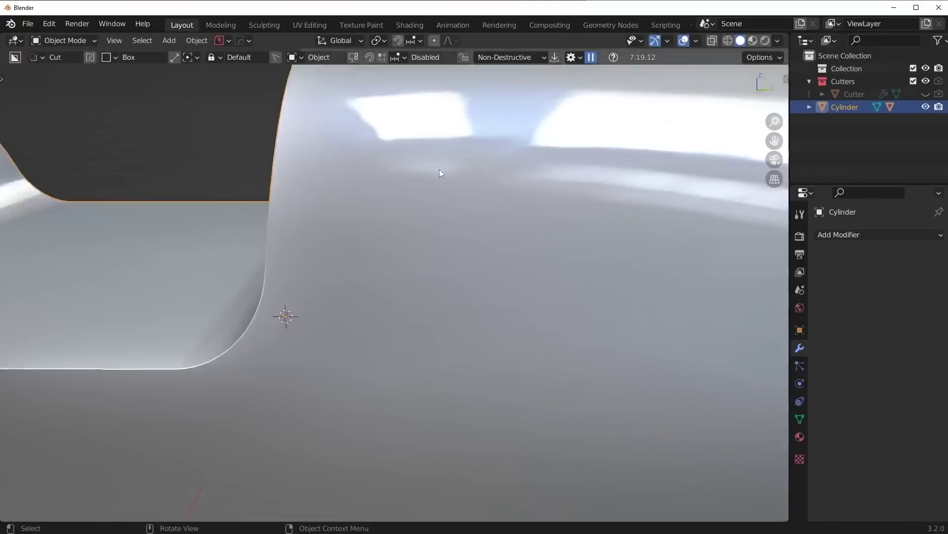
Step: Undo the edge loop move, the Boolean application and the loop cut, ending in a straight side view of the cylinder
scroll(440, 169, "down", 5)
middle_click_drag(377, 272, 523, 308, "shift")
scroll(491, 258, "up", 2)
scroll(523, 308, "down", 3)
key("ctrl+z")
key("ctrl+z")
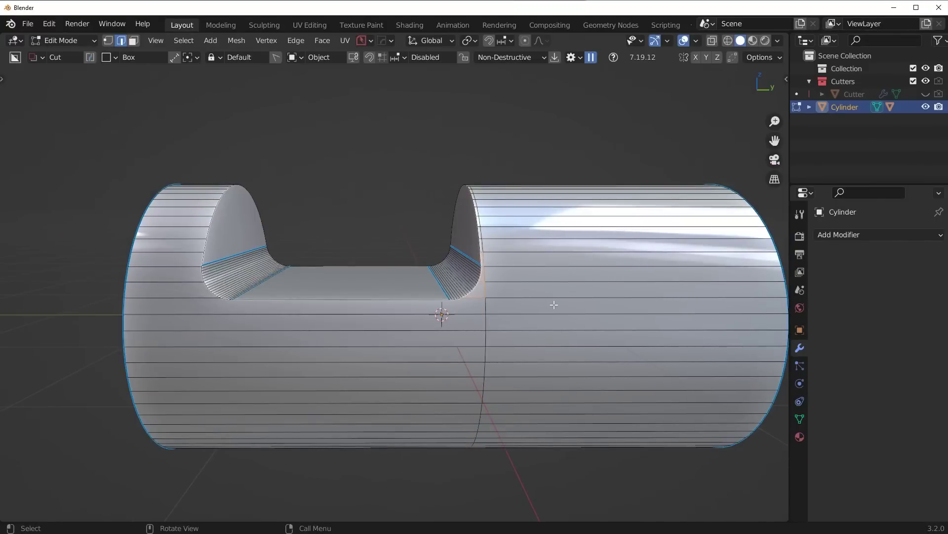
key("KP_3")
key("ctrl+z")
key("ctrl+z")
key("ctrl+z")
key("ctrl+z")
key("ctrl+z")
key("ctrl+z")
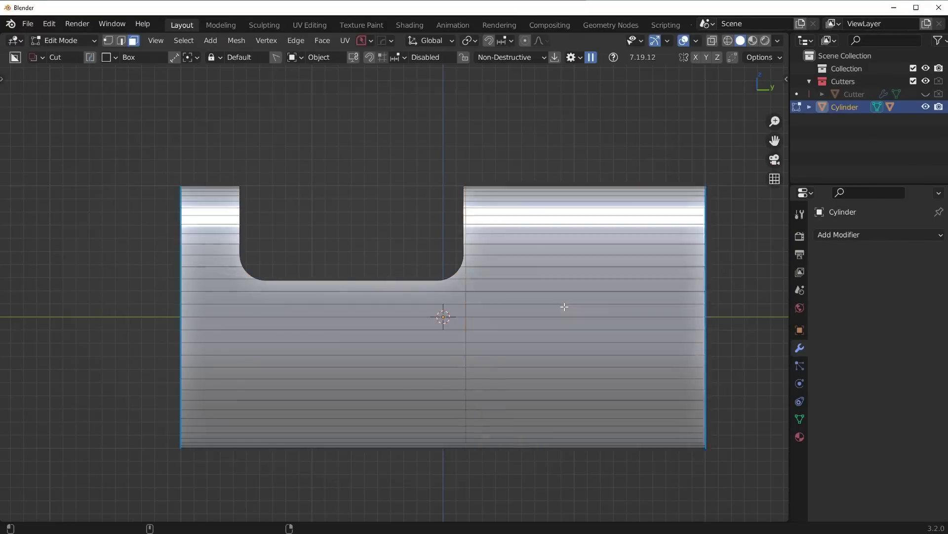
Step: Add one loop cut just past the notch's wall on the longer end, at factor -0.084, with the Boolean still live
key("Tab")
scroll(564, 297, "up", 2)
key("ctrl+r")
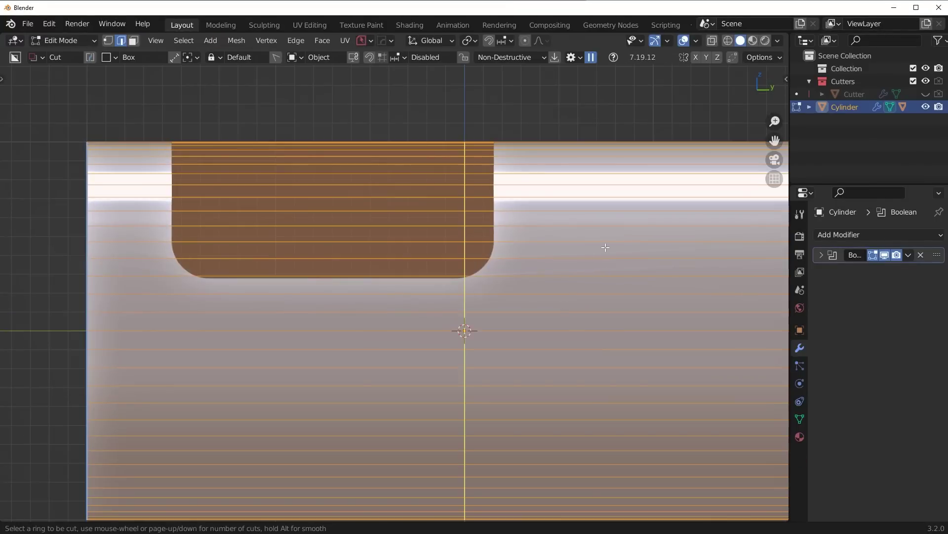
left_click(607, 247)
left_click(628, 249)
scroll(543, 261, "up", 2)
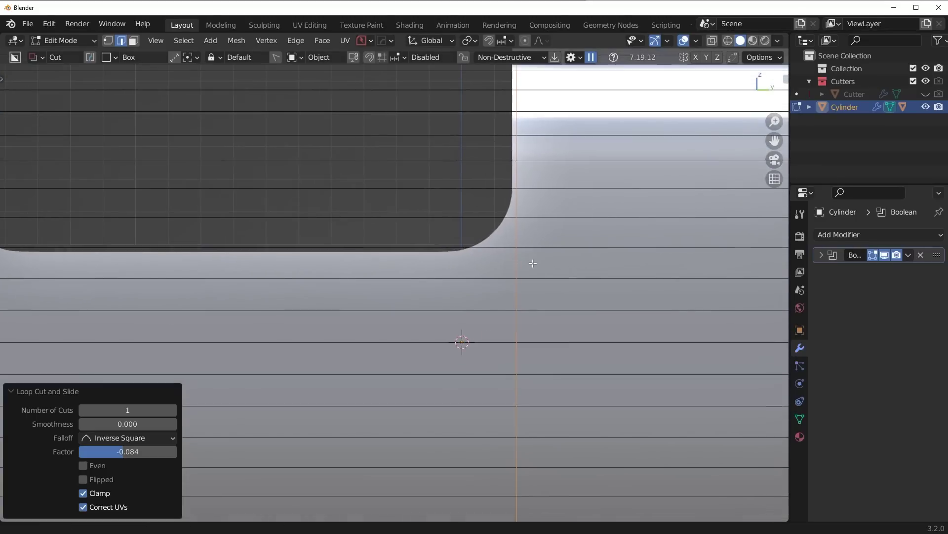
Step: Add a second loop cut where the notch floor meets its rounded corner, at factor -0.796
key("ctrl+r")
left_click(480, 247)
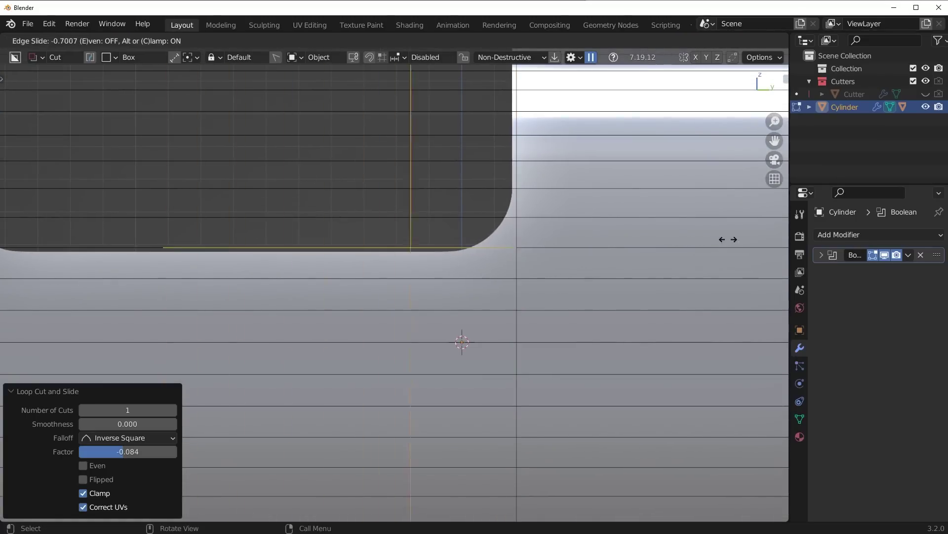
left_click(760, 237)
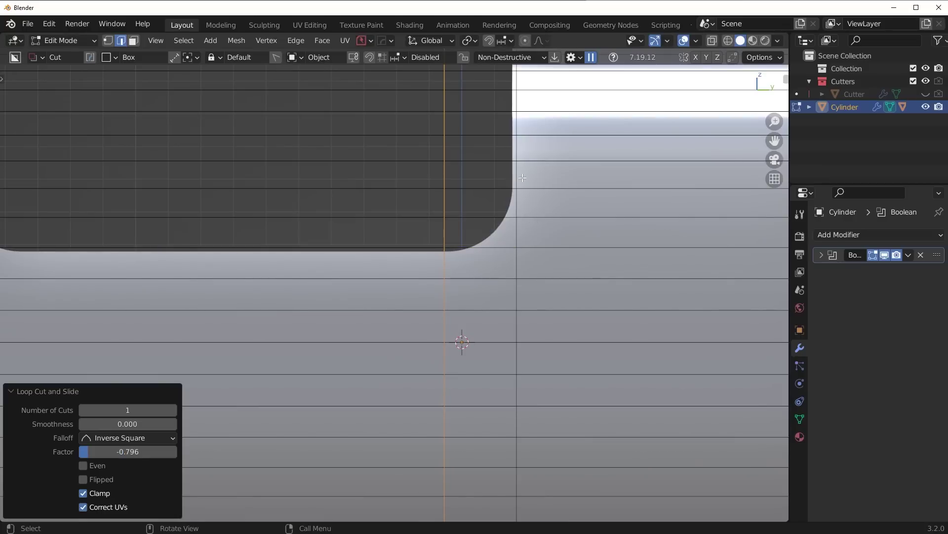
middle_click_drag(501, 197, 497, 329)
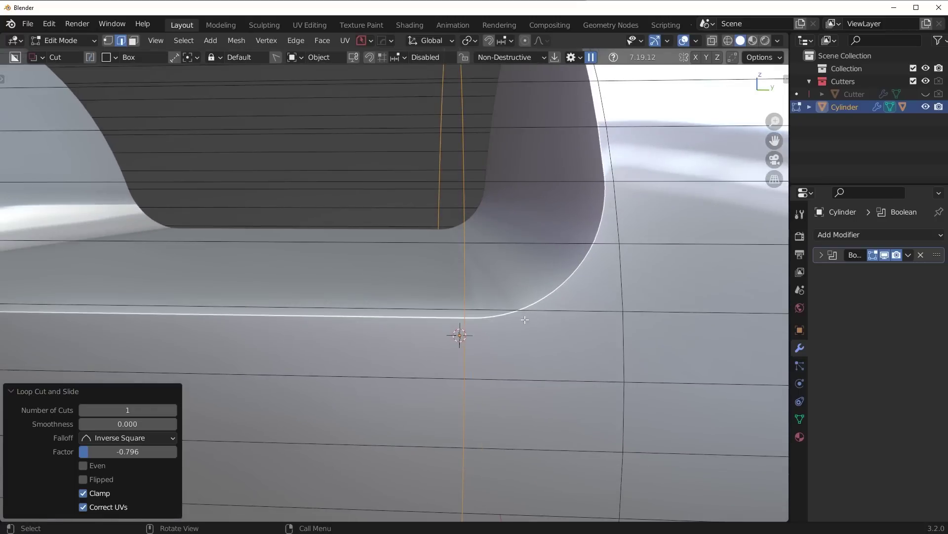
Step: Apply the Boolean modifier in Object Mode and open the two-loop mesh in Edit Mode
key("ctrl+Tab")
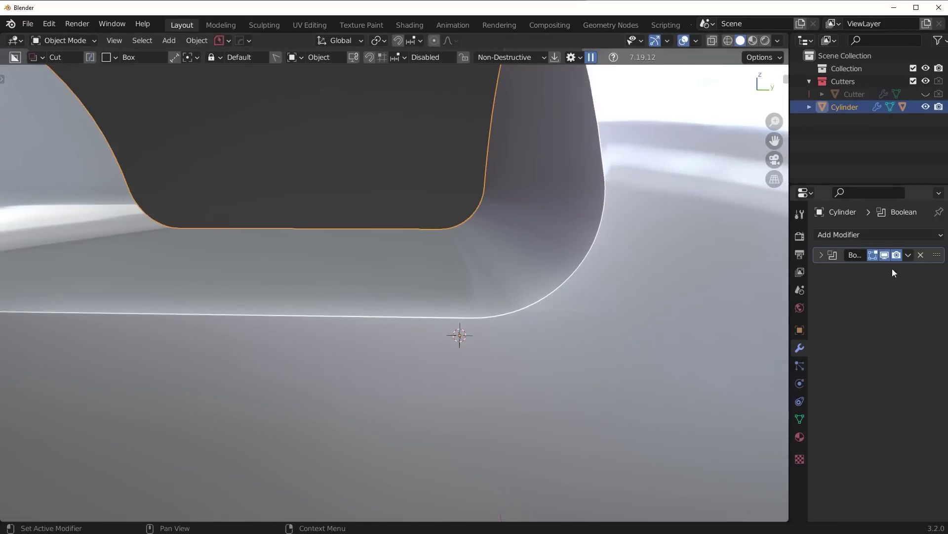
left_click(909, 255)
left_click(890, 270)
key("ctrl+Tab")
left_click(628, 312)
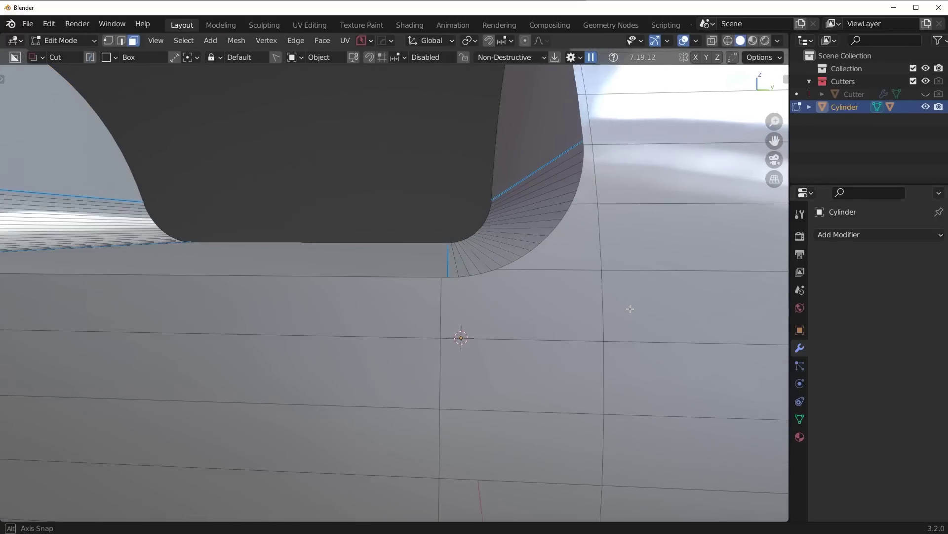
middle_click_drag(629, 309, 531, 302)
Step: Examine the surface reflections around the notch in Object Mode and the rounded corner's vertices in Edit Mode
key("Tab")
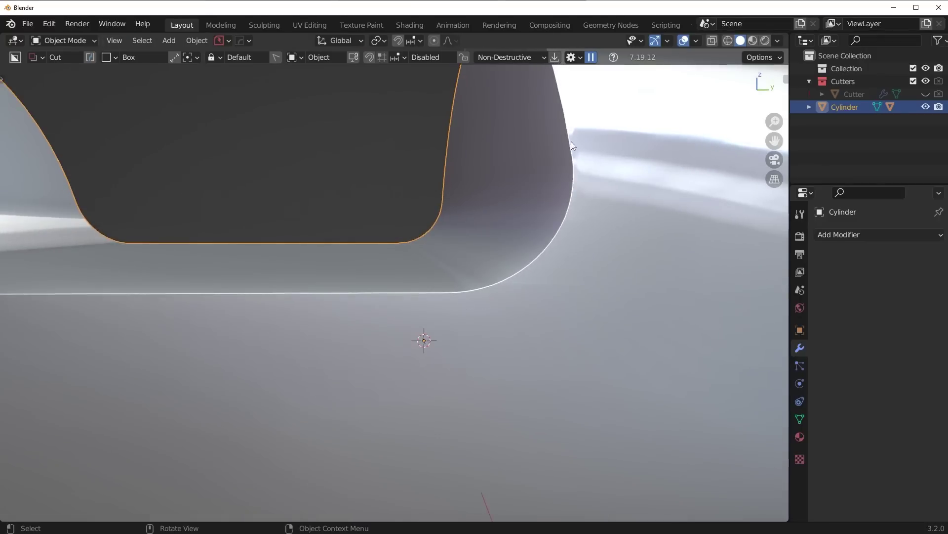
scroll(528, 307, "down", 5)
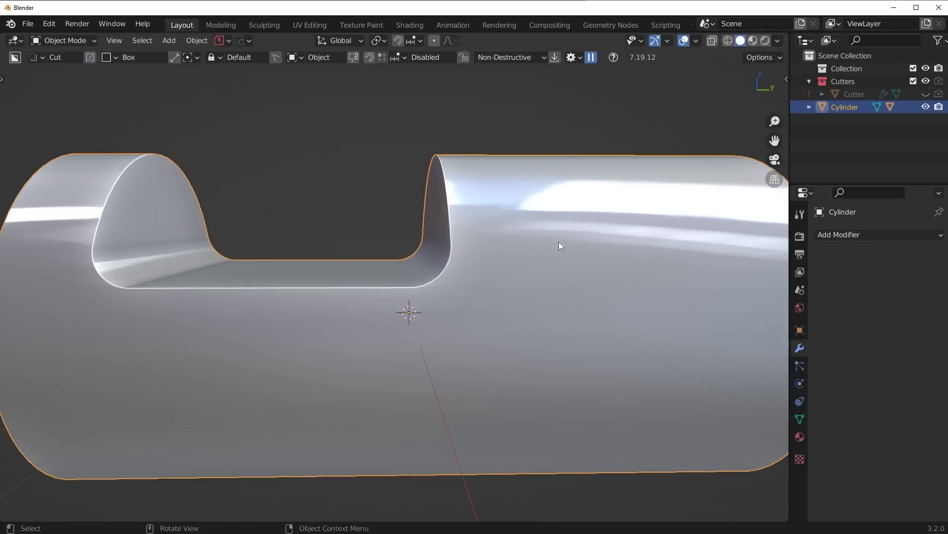
middle_click_drag(524, 276, 533, 343)
key("Tab")
middle_click_drag(528, 343, 483, 297, "shift")
scroll(482, 296, "up", 4)
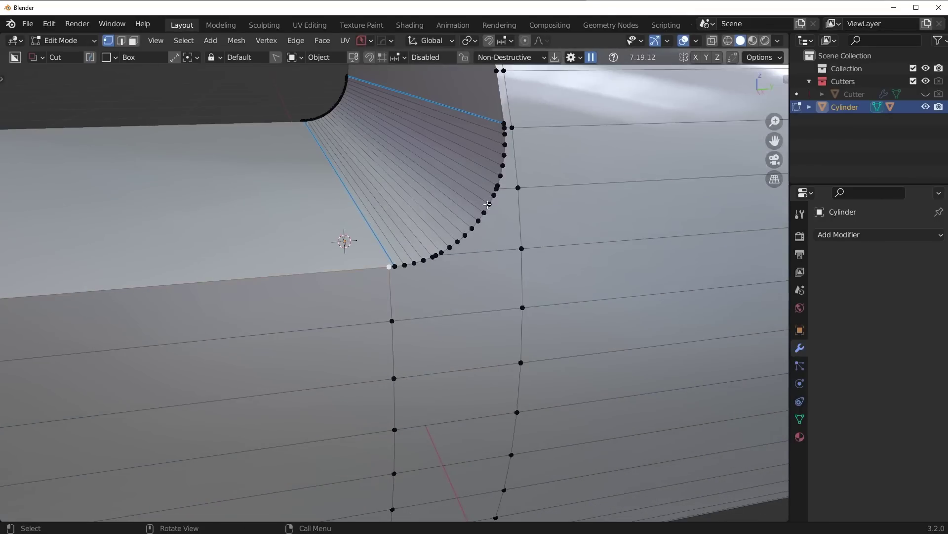
Step: Undo the Boolean application so the modifier is live again with both loop cuts in place
key("ctrl+z")
key("ctrl+z")
key("ctrl+z")
key("ctrl+z")
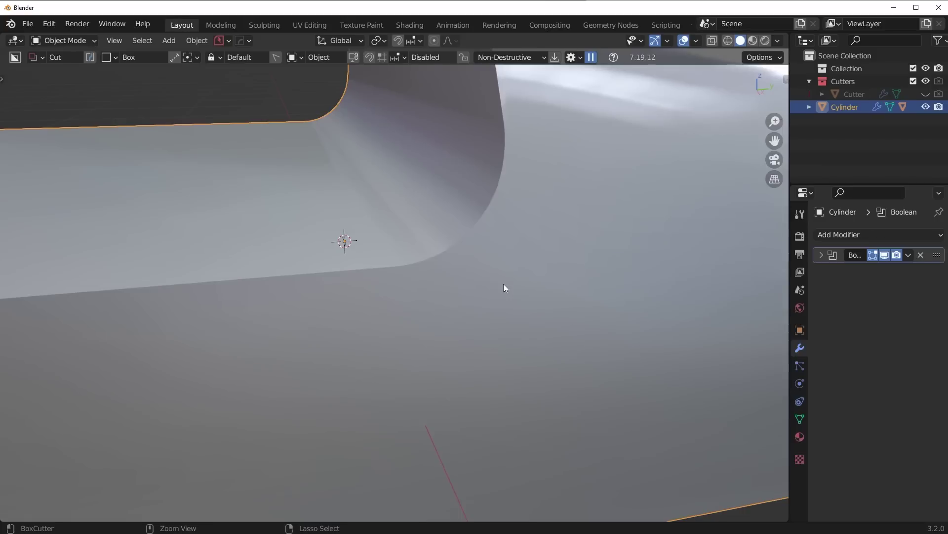
key("Tab")
key("ctrl+r")
scroll(456, 265, "up", 10)
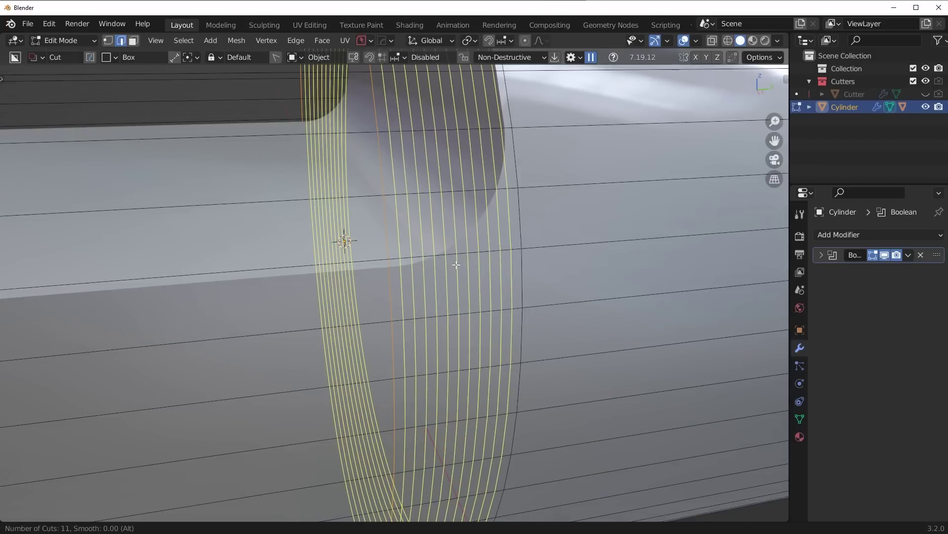
right_click(460, 262)
key("Tab")
left_click(470, 186)
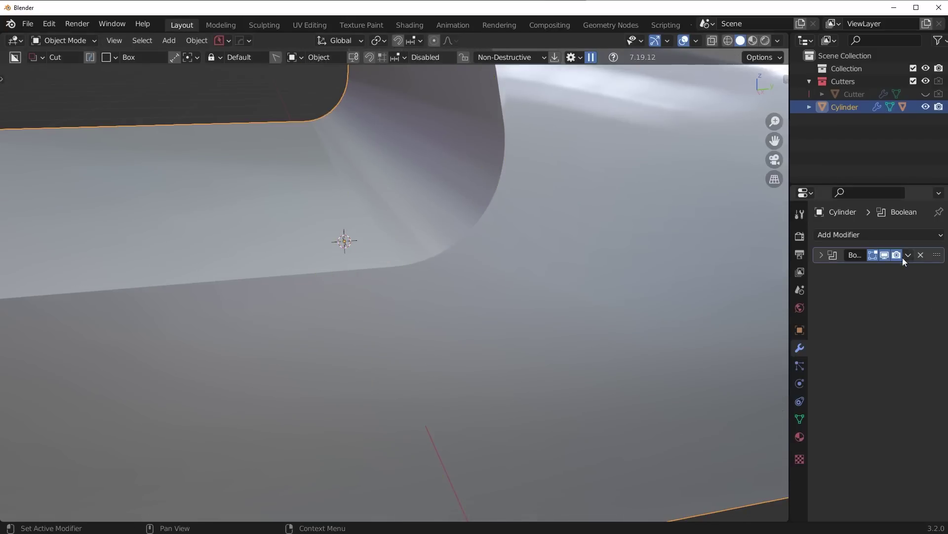
Step: Apply the Boolean modifier to the cylinder and open the mesh in Edit Mode with face selection
left_click(907, 255)
left_click(892, 268)
key("Tab")
left_click(386, 298)
middle_click_drag(387, 297, 415, 268)
key("3")
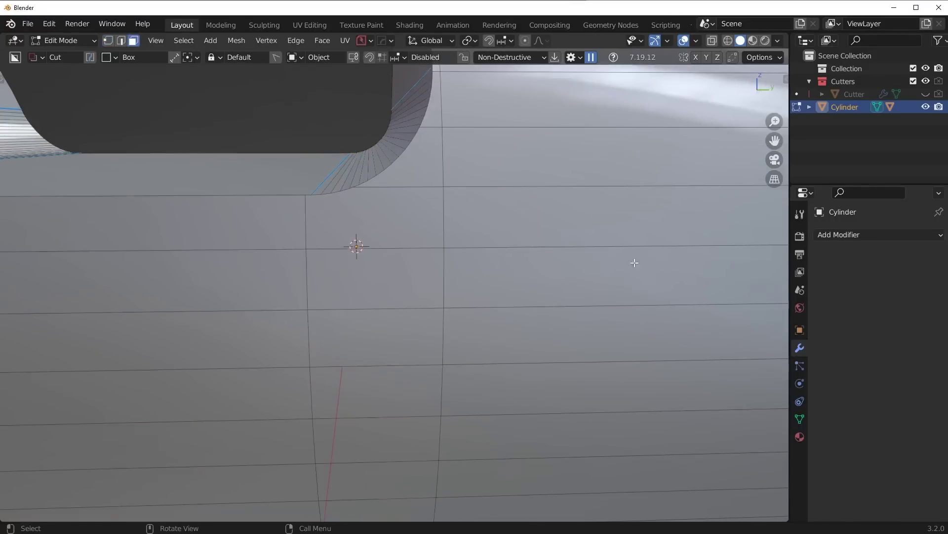
Step: Select the four outer-surface faces bordering the notch's rounded lower corner to examine how they meet the curve
middle_click_drag(515, 192, 544, 267, "shift")
left_click(459, 341)
left_click(469, 284, "shift")
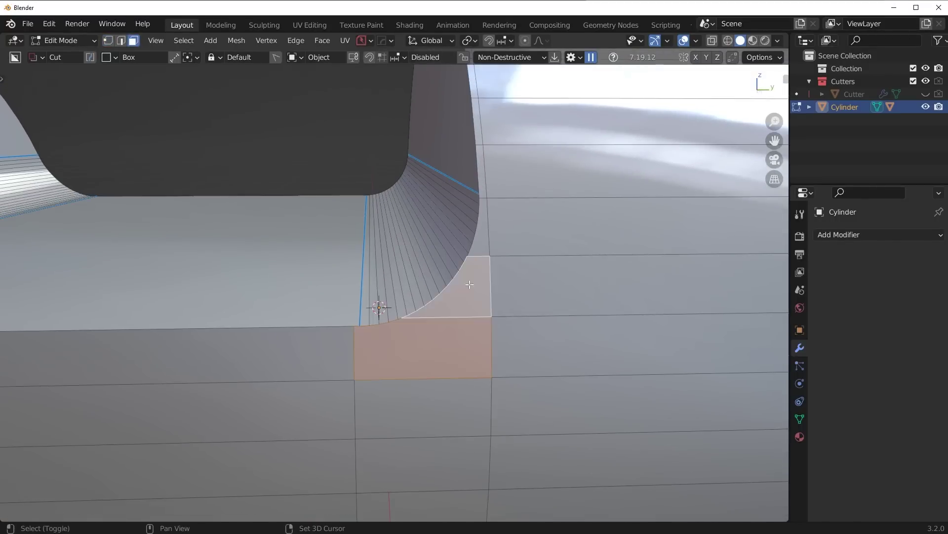
left_click(483, 231, "shift")
left_click(482, 175, "shift")
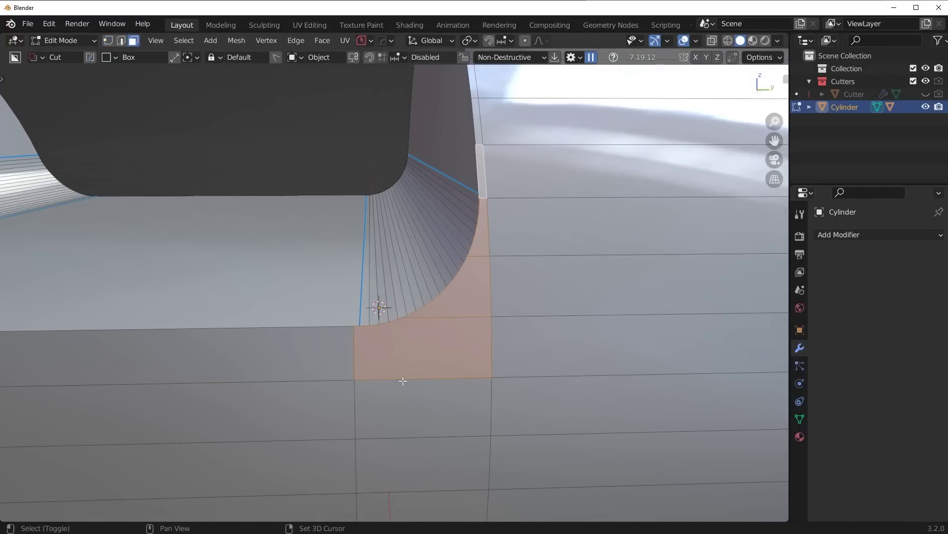
Step: Undo the face selection and the Boolean application so the modifier is live on the cylinder again
middle_click_drag(458, 319, 498, 341)
key("ctrl+z")
key("ctrl+z")
key("ctrl+z")
key("ctrl+z")
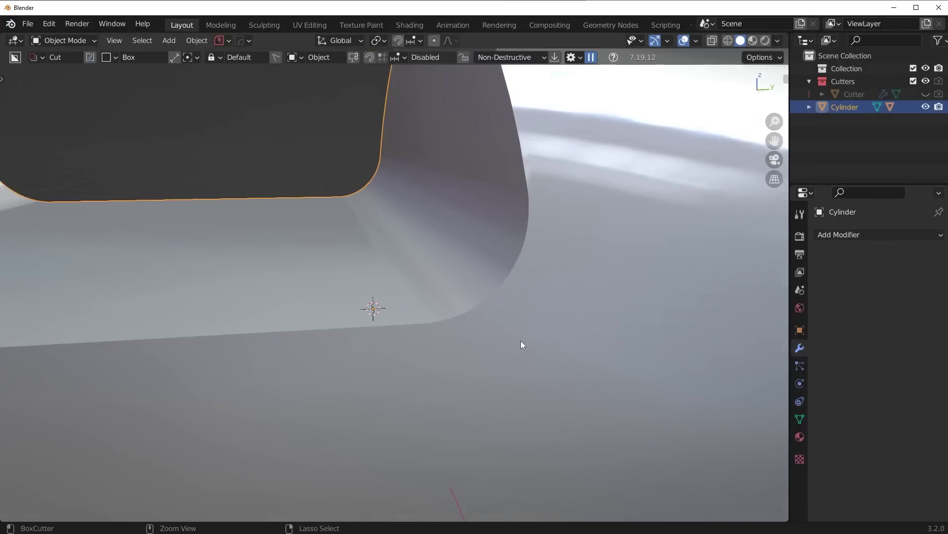
key("Tab")
left_click(523, 415)
key("ctrl+z")
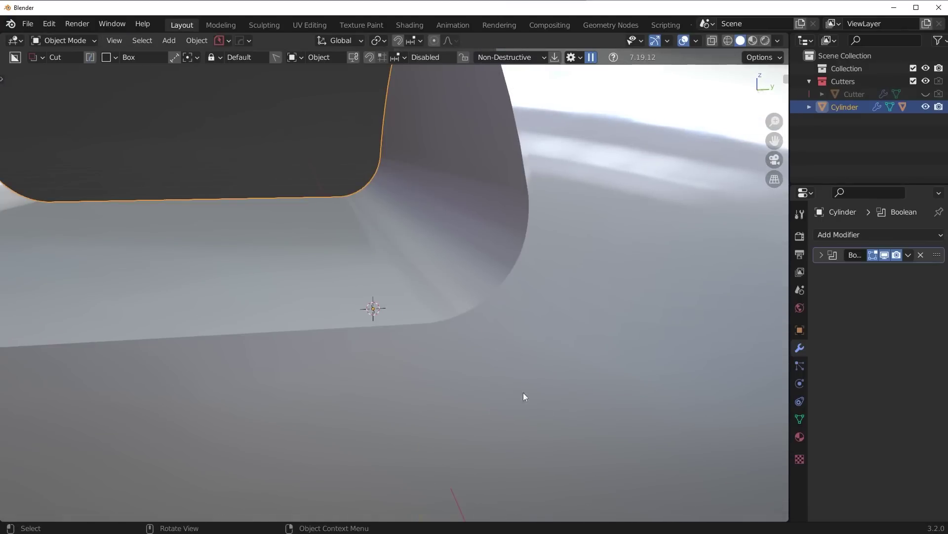
Step: Add nine evenly spaced loop cuts to the cylinder between the two supporting loops beside the notch's corner
key("Tab")
key("ctrl+r")
scroll(509, 313, "up", 8)
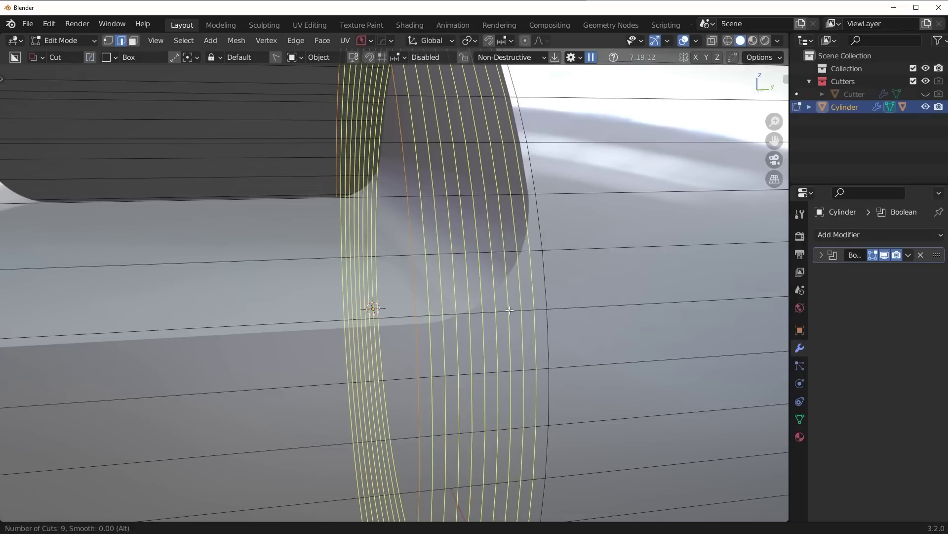
left_click(509, 309)
Step: Apply the cylinder's Boolean modifier in Object Mode and open the resulting mesh in Edit Mode at the rounded corner
key("Tab")
left_click(909, 255)
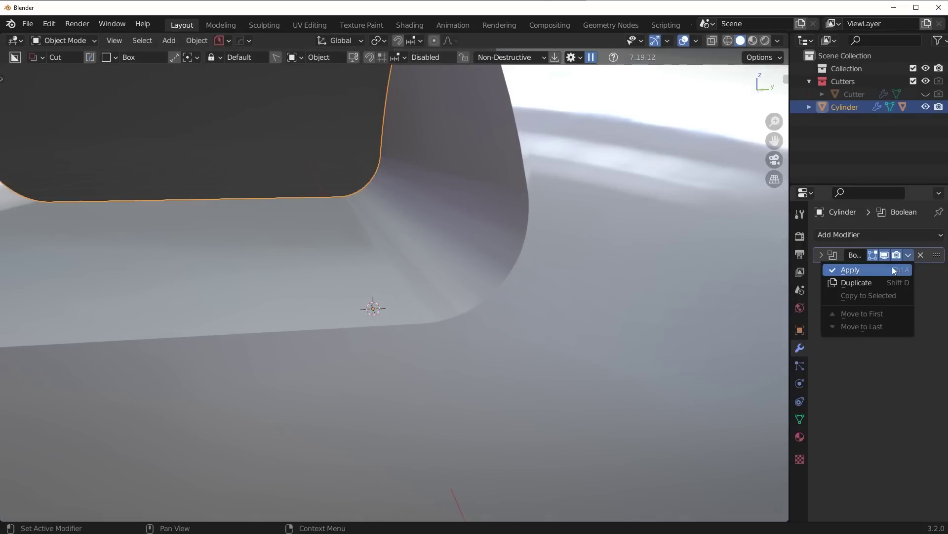
left_click(893, 267)
key("Tab")
middle_click_drag(452, 321, 449, 307)
scroll(462, 297, "up", 3)
middle_click_drag(506, 277, 488, 282, "shift")
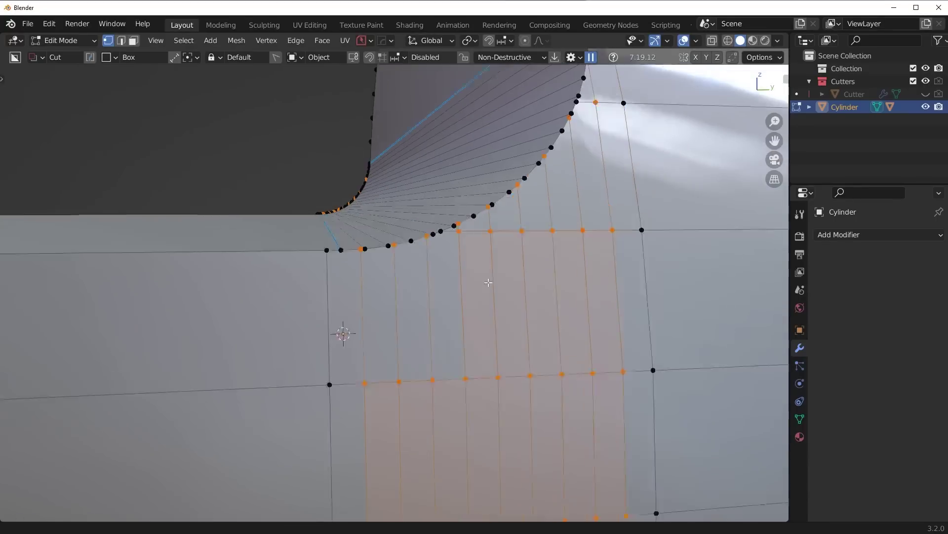
Step: Examine the narrow faces bordering the notch's rounded corner by selecting several of them with face selection
key("Tab")
left_click(592, 303)
scroll(384, 268, "up", 4)
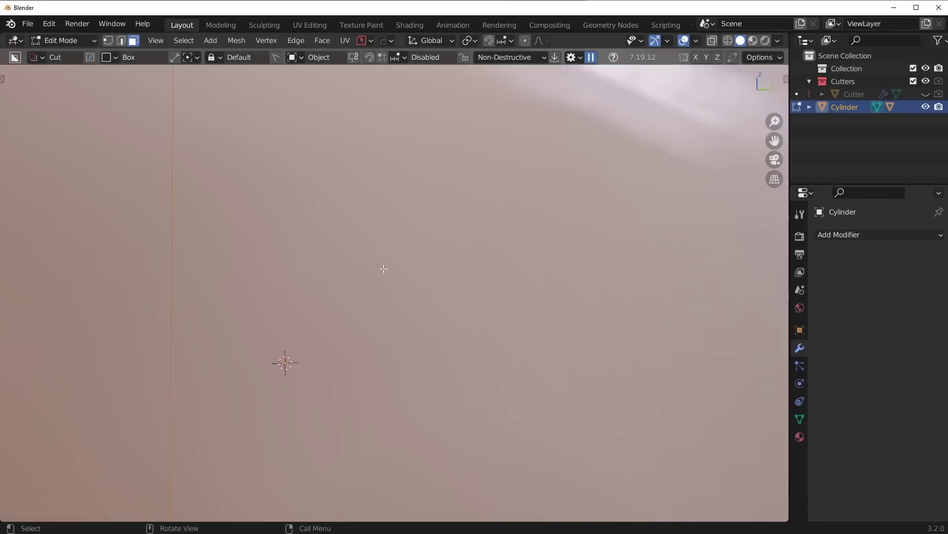
scroll(384, 268, "down", 4)
left_click(386, 322)
left_click(390, 320, "alt")
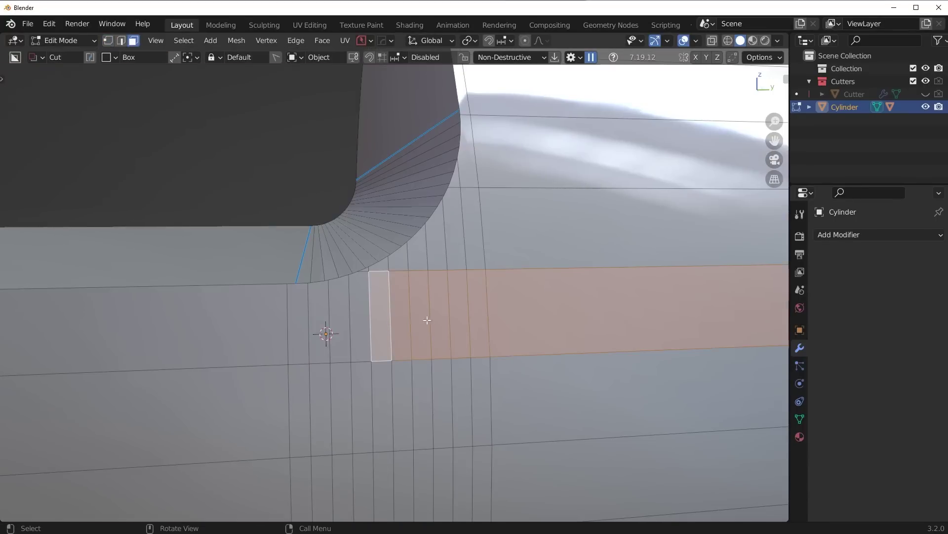
scroll(375, 309, "up", 3)
left_click(296, 231)
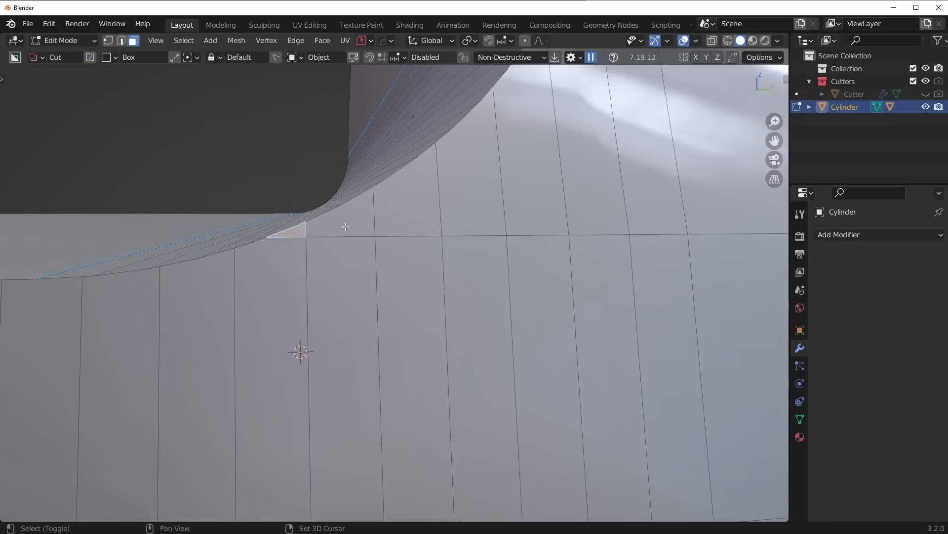
left_click(346, 226, "shift")
middle_click_drag(397, 218, 415, 258)
left_click(477, 364, "shift")
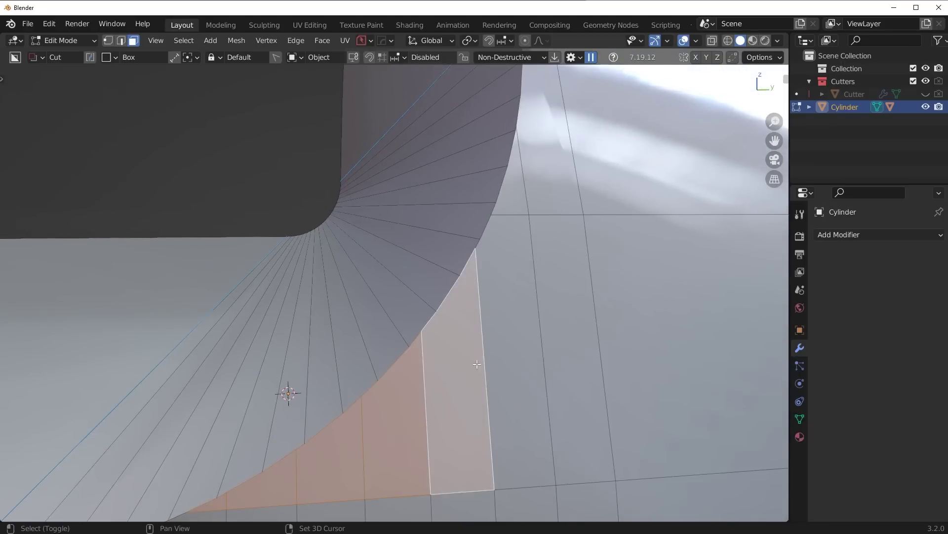
scroll(414, 399, "down", 5)
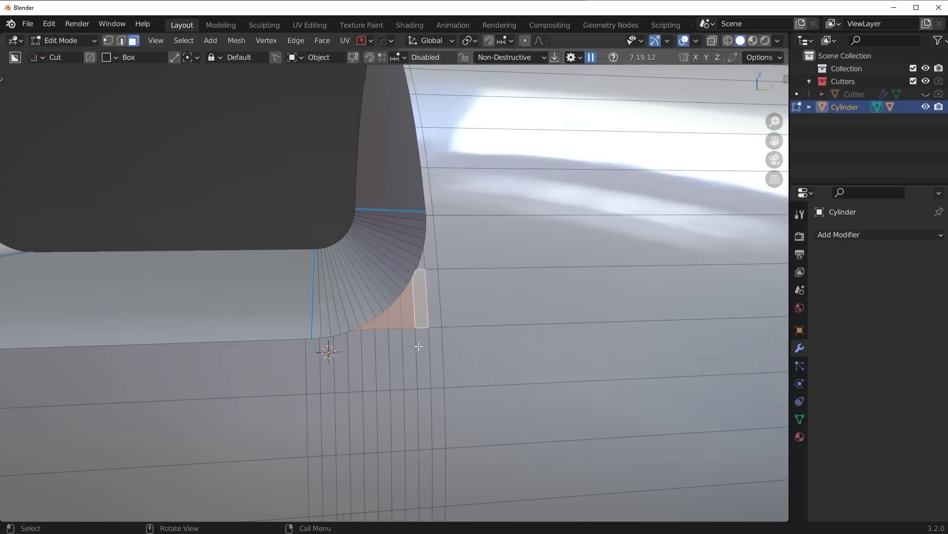
scroll(410, 342, "up", 3)
scroll(409, 340, "down", 2)
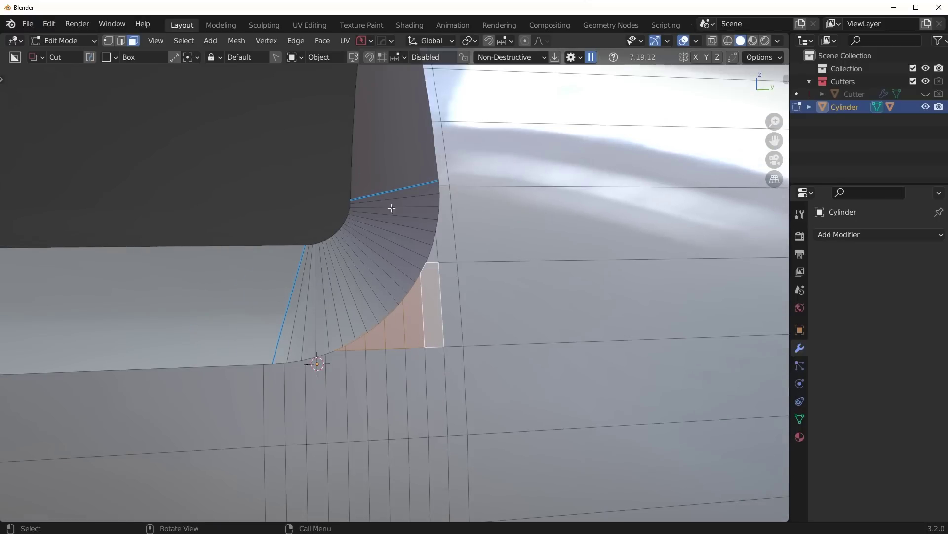
Step: Select the vertex path along the notch's rounded corner and merge its surplus vertices with MESHmachine's Boolean Cleanup
key("Tab")
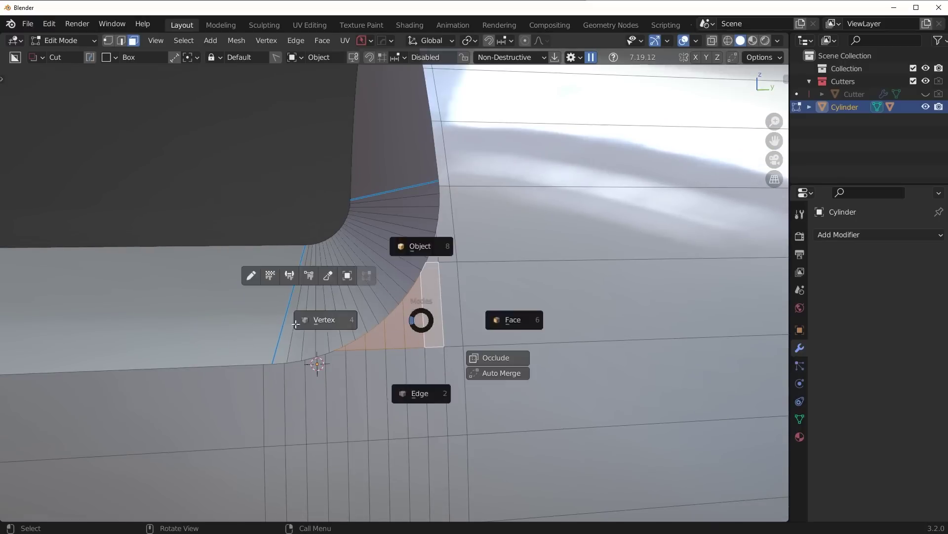
left_click(296, 324)
middle_click_drag(295, 323, 398, 339)
left_click(321, 438)
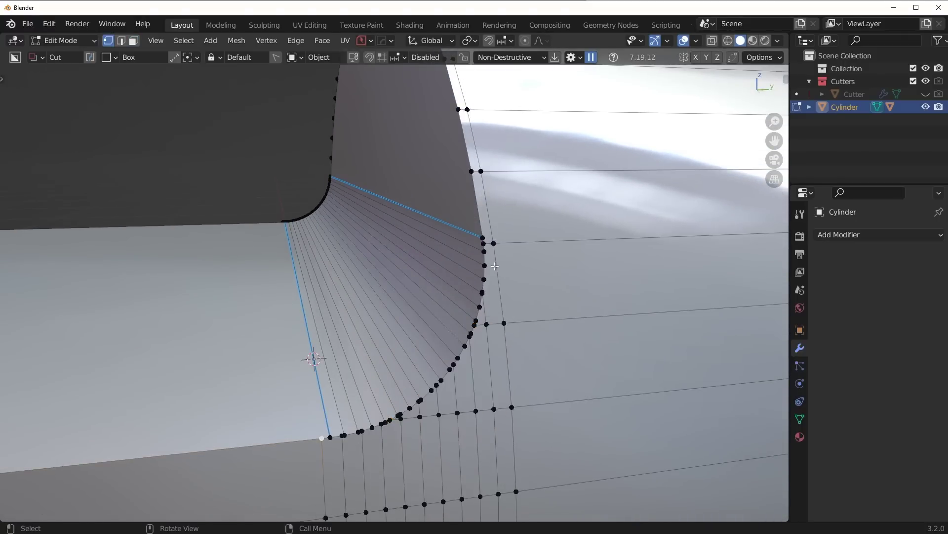
left_click(482, 238, "ctrl")
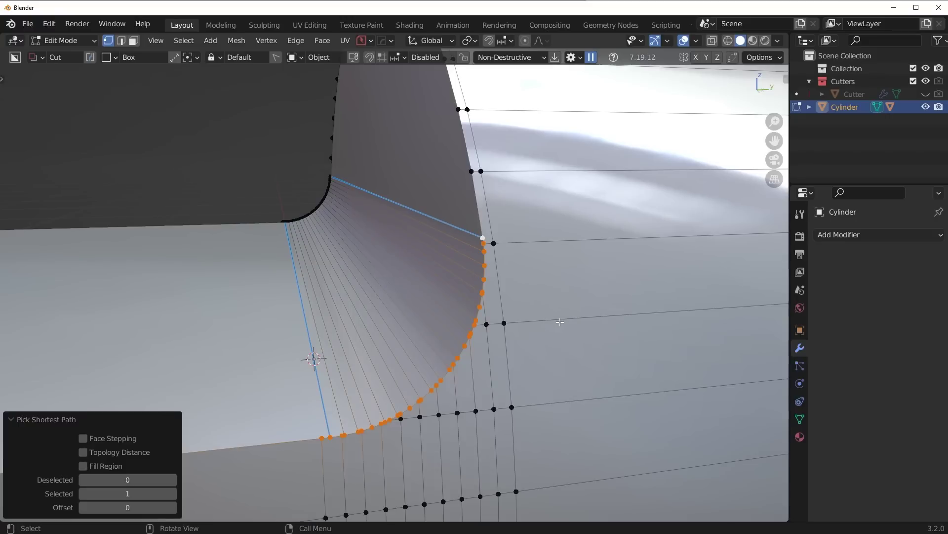
key("y")
left_click(561, 325)
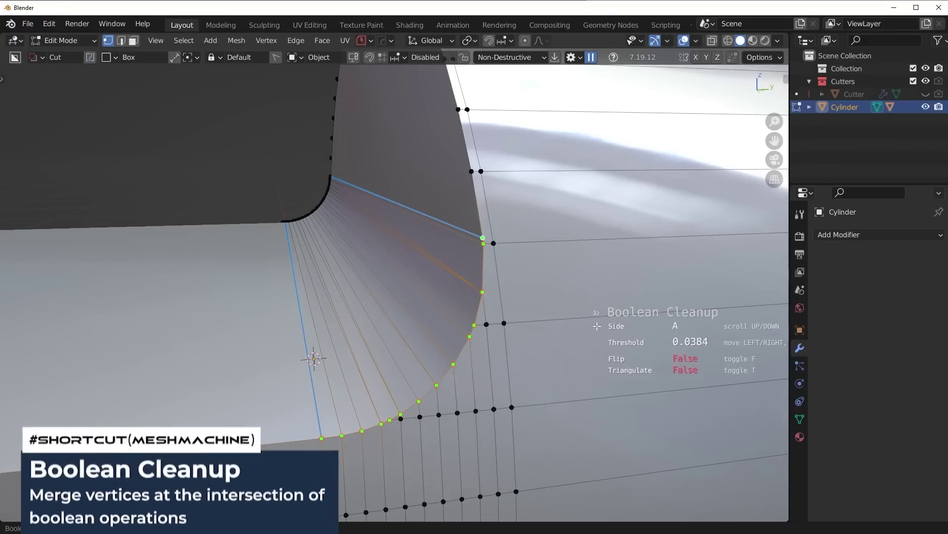
left_click(644, 330)
middle_click_drag(565, 351, 576, 307, "shift")
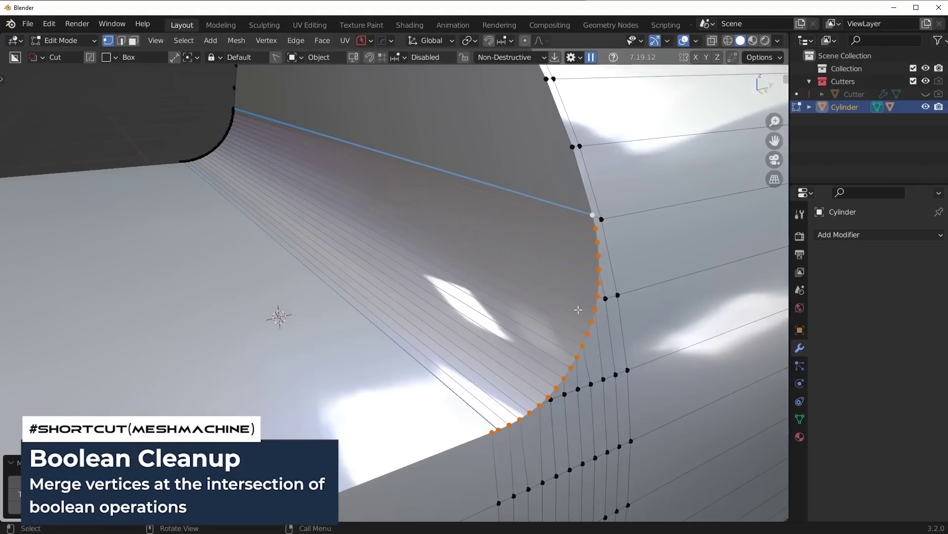
key("ctrl+r")
key("Escape")
middle_click_drag(633, 330, 562, 326)
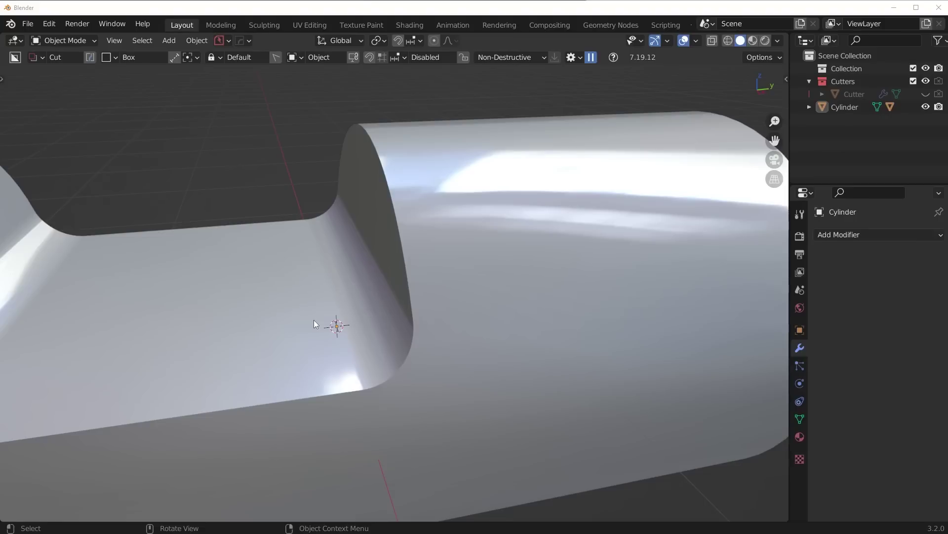
Step: Add a new mesh cylinder with 100 vertices at the world origin in Object Mode
scroll(339, 265, "down", 5)
left_click(452, 296)
key("Tab")
key("Tab")
middle_click_drag(578, 305, 559, 298)
key("shift+a")
mouse_move(526, 261)
left_click(633, 340)
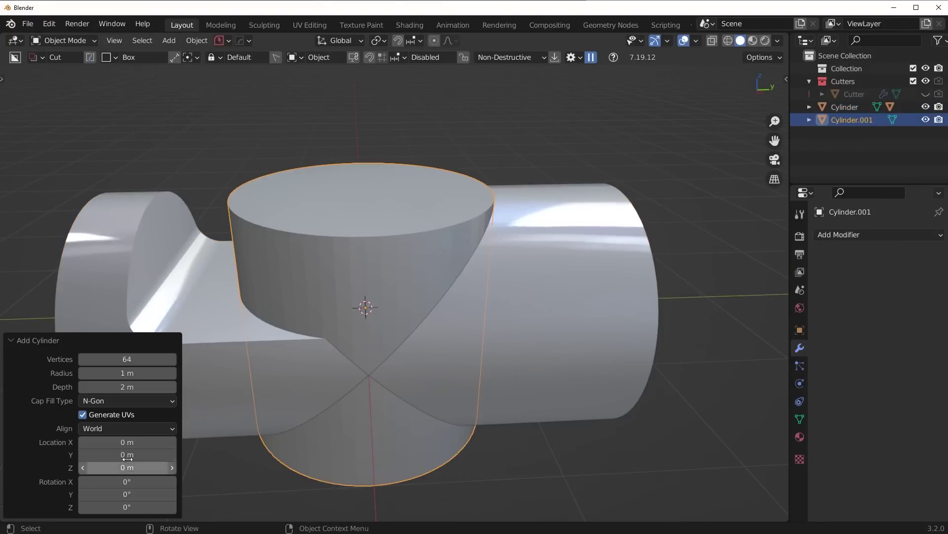
left_click(140, 359)
type("100")
key("Return")
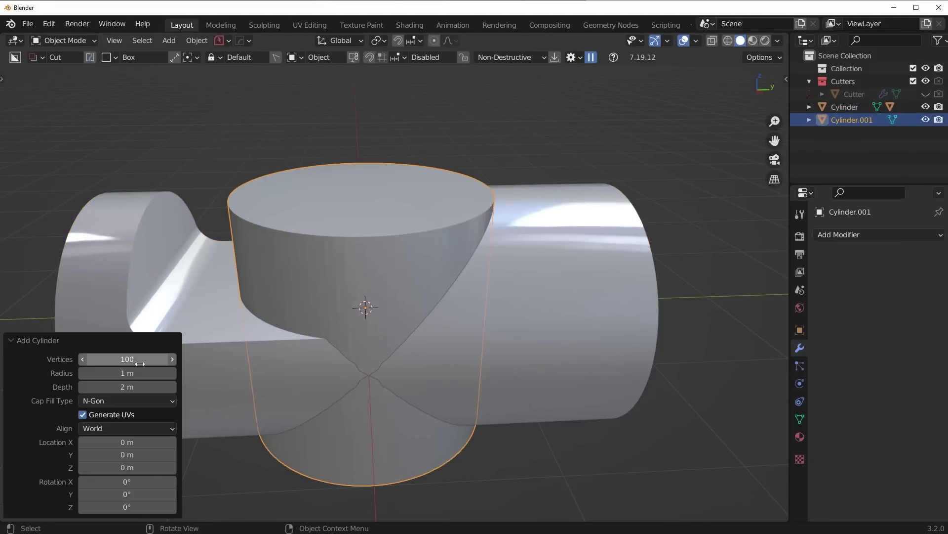
Step: Sharpen the new cylinder and divide its side into a dense grid with many evenly spaced, centred loop cuts
key("q")
left_click(464, 242)
key("Tab")
key("ctrl+r")
scroll(445, 296, "up", 20)
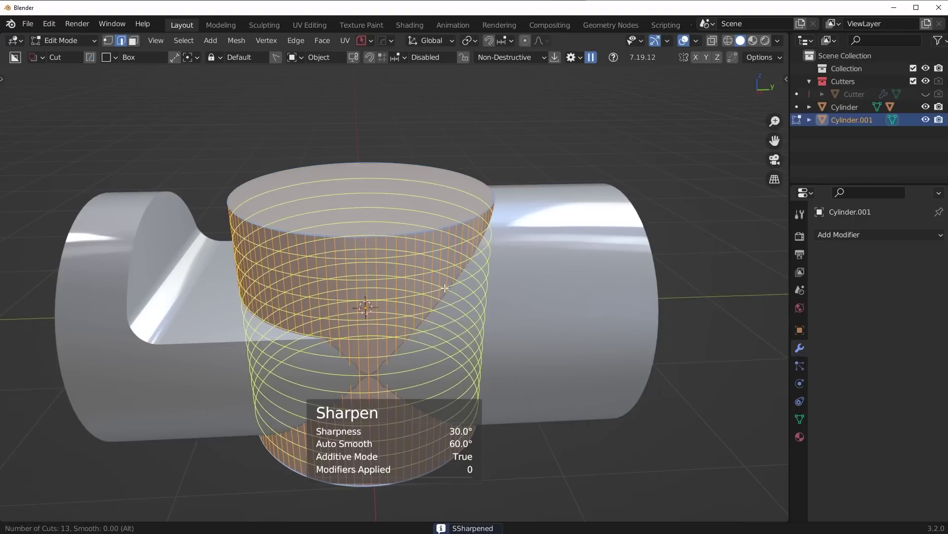
left_click(450, 289)
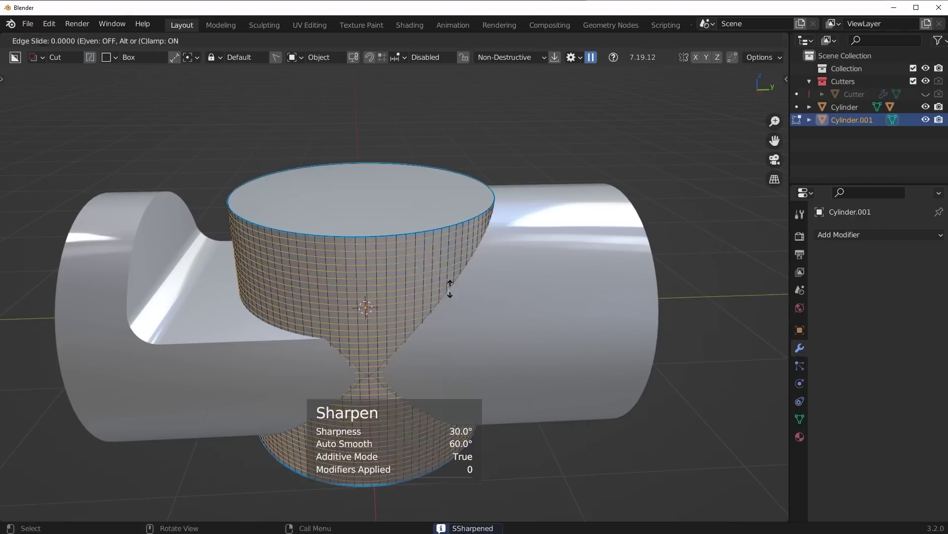
right_click(449, 289)
key("Tab")
Step: Move the new cylinder along Y clear of the first one and rotate it 90° about X
scroll(546, 274, "down", 4)
middle_click_drag(546, 273, 432, 278, "shift")
key("g")
key("y")
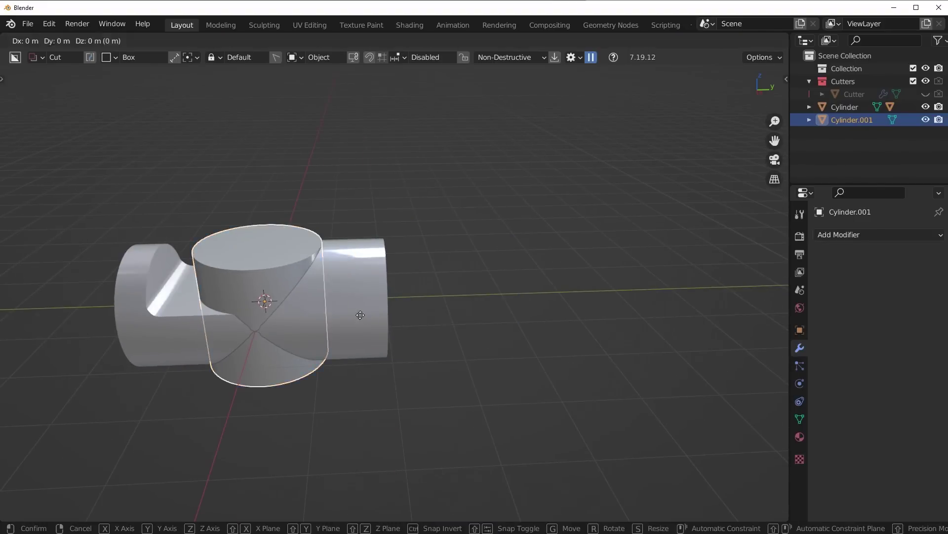
left_click(639, 299)
type("rx90")
key("Return")
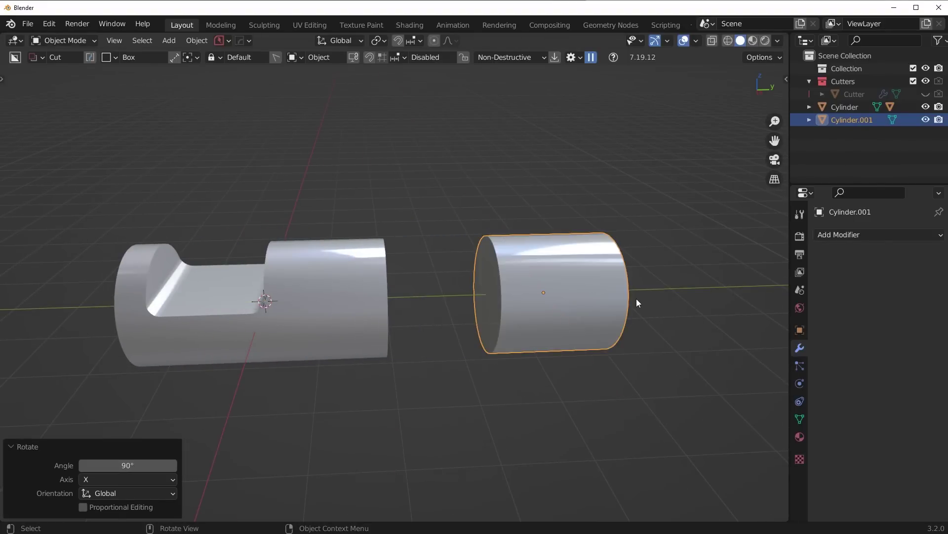
Step: Cut a box-shaped notch with bevelled corners through the dense cylinder's upper middle from the right orthographic view using BoxCutter
middle_click_drag(636, 298, 546, 370)
key("Tab")
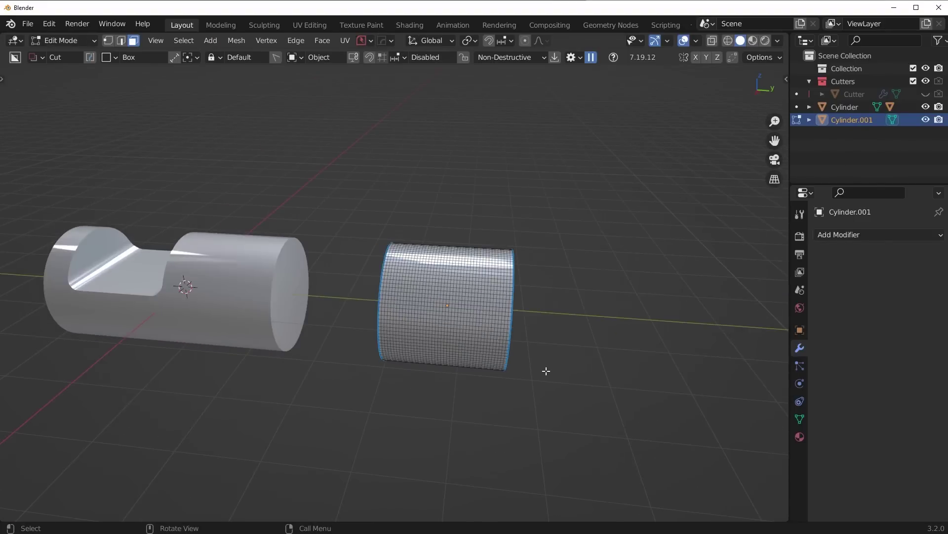
key("Tab")
left_click(555, 302)
key("KP_3")
scroll(545, 255, "up", 3)
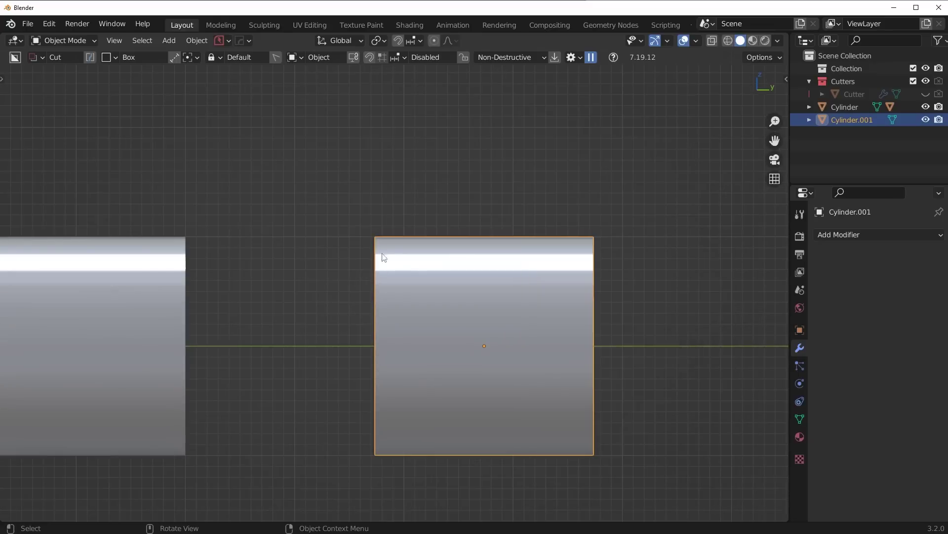
left_click_drag(396, 214, 573, 330)
middle_click_drag(573, 330, 499, 359)
key("b")
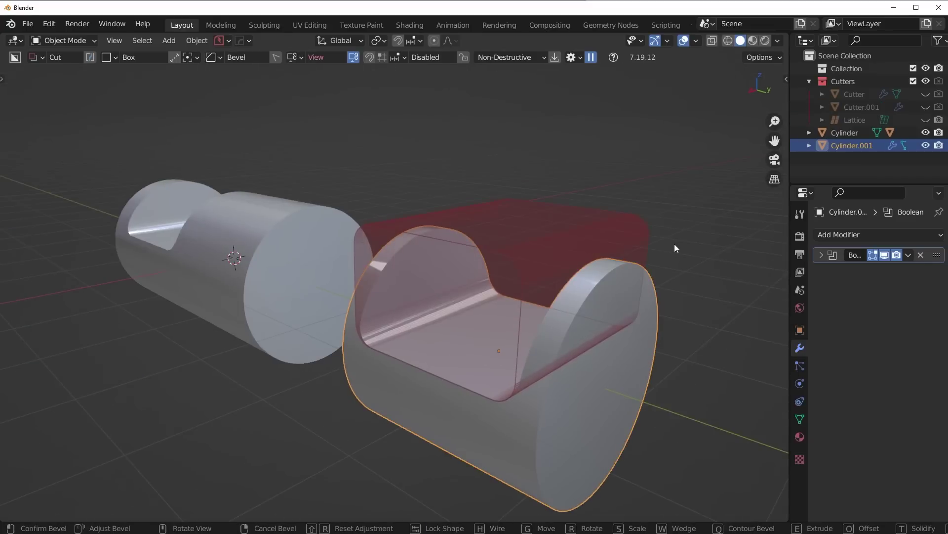
left_click(674, 244)
Step: Examine the dense grid around the notch in Edit Mode and select three neighbouring edge loops around the cylinder
middle_click_drag(675, 244, 542, 269)
scroll(522, 231, "up", 3)
key("Tab")
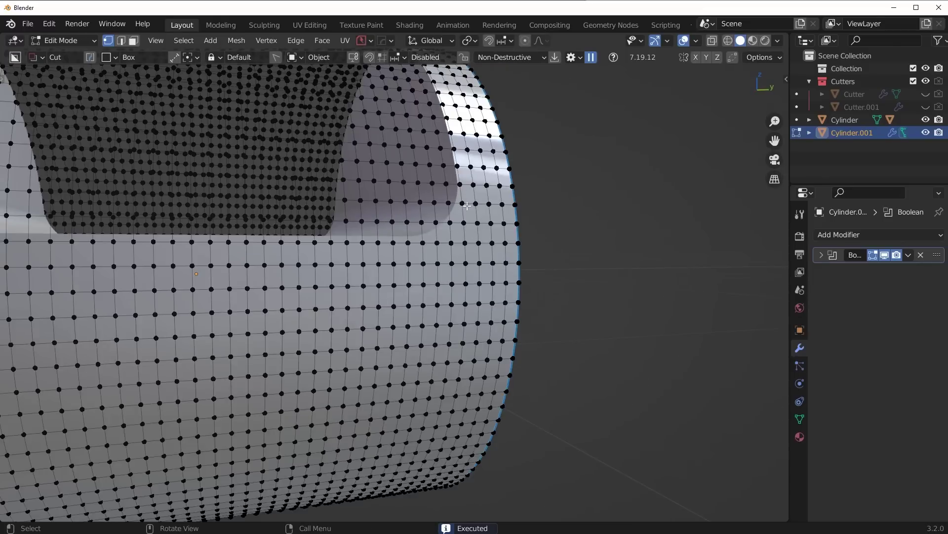
middle_click_drag(467, 240, 381, 270)
scroll(425, 307, "up", 3)
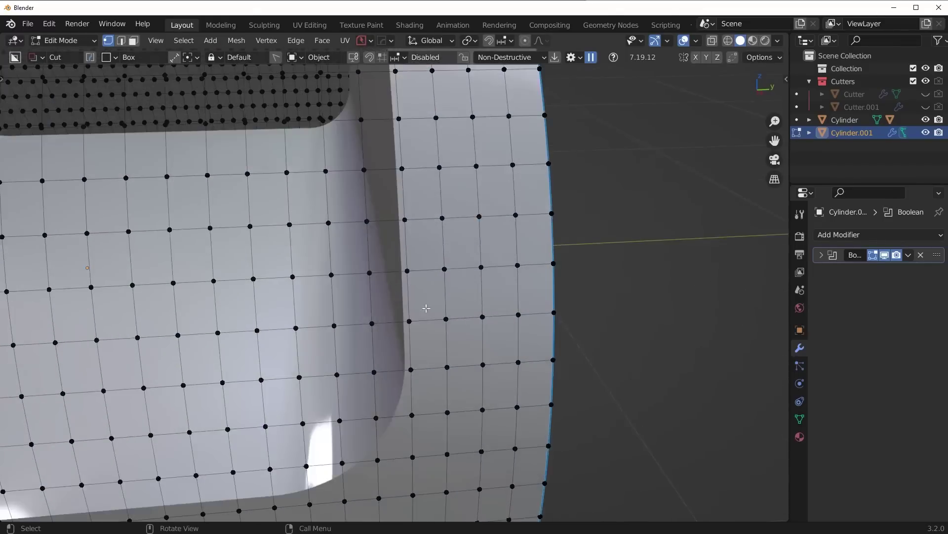
scroll(377, 288, "down", 5)
key("2")
left_click(209, 260, "alt")
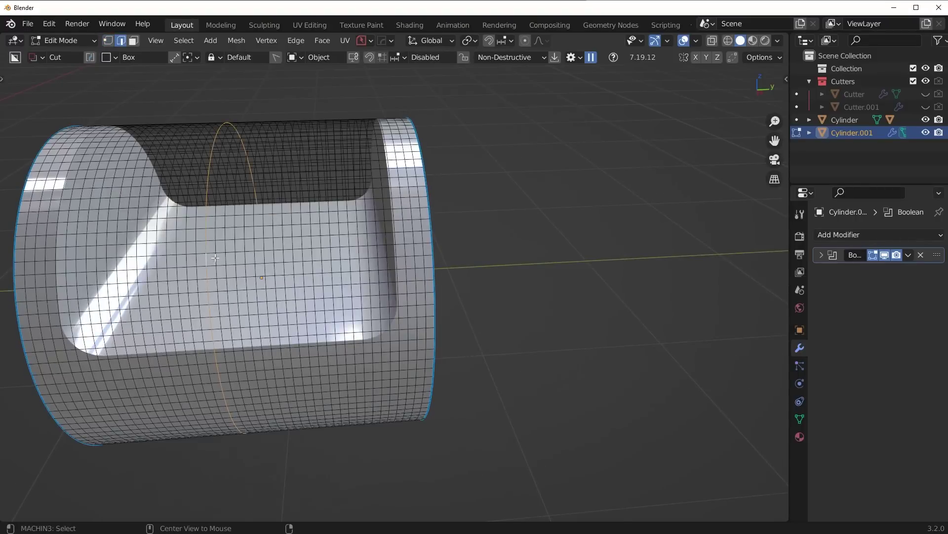
left_click(217, 259, "alt+shift")
left_click(226, 259, "alt+shift")
Step: Examine the surface shading around the dense cylinder's notch from several angles in Object Mode
key("Tab")
middle_click_drag(475, 307, 464, 252)
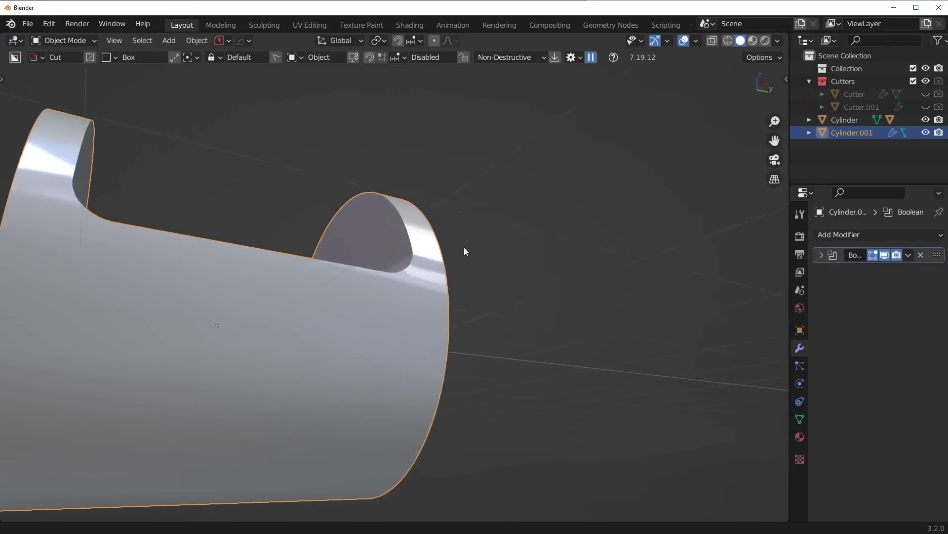
scroll(459, 296, "up", 6)
scroll(499, 262, "down", 1)
scroll(448, 262, "down", 5)
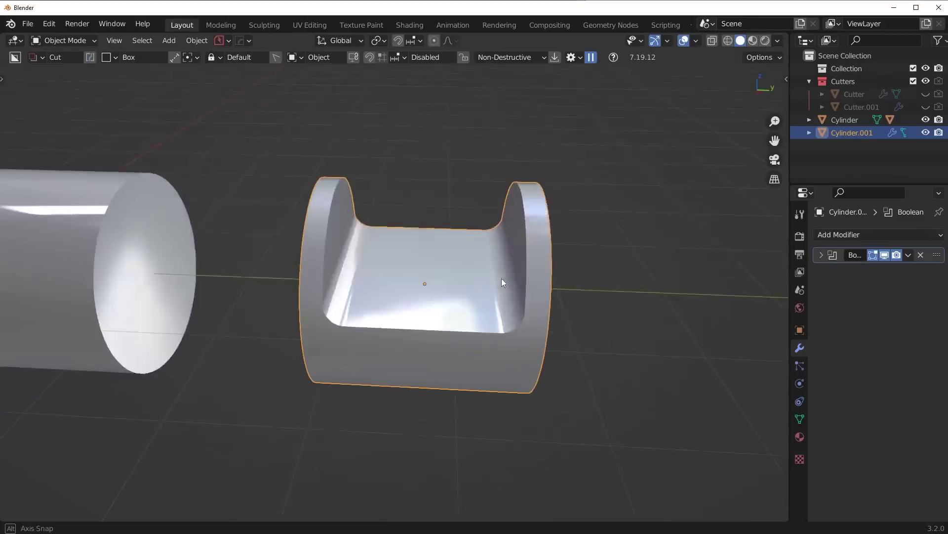
middle_click_drag(502, 278, 487, 303)
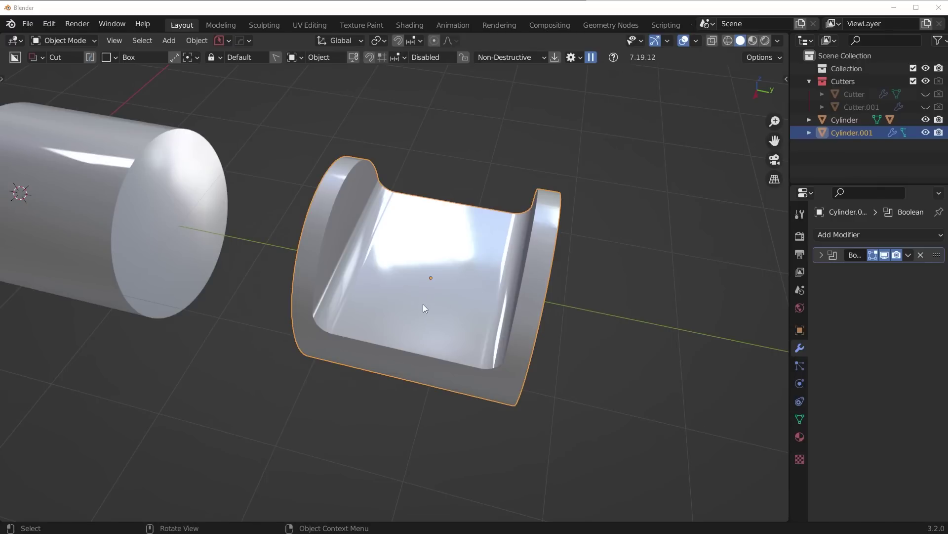
scroll(408, 269, "down", 3)
middle_click_drag(408, 269, 432, 253)
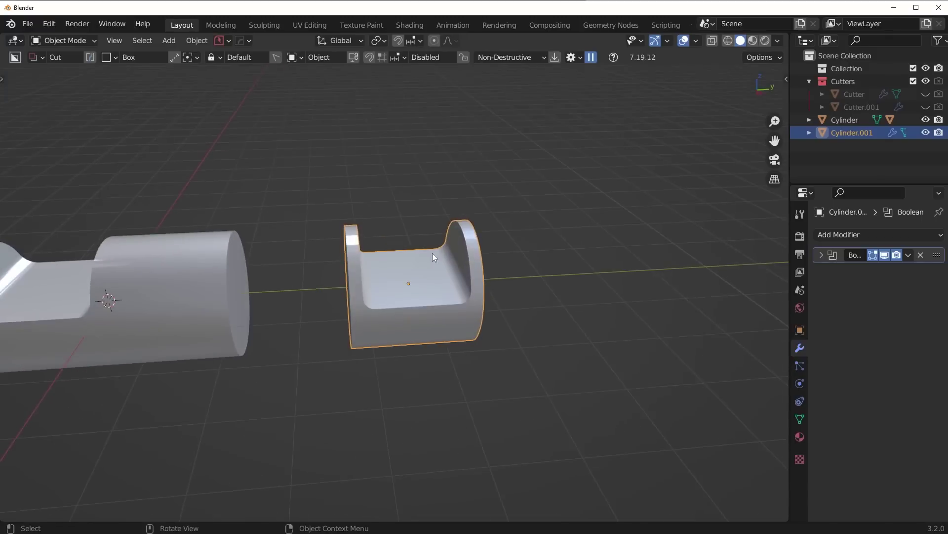
Step: Apply the Boolean modifier on the dense notched cylinder and bring up the Quad Remesher settings
middle_click_drag(343, 292, 527, 253)
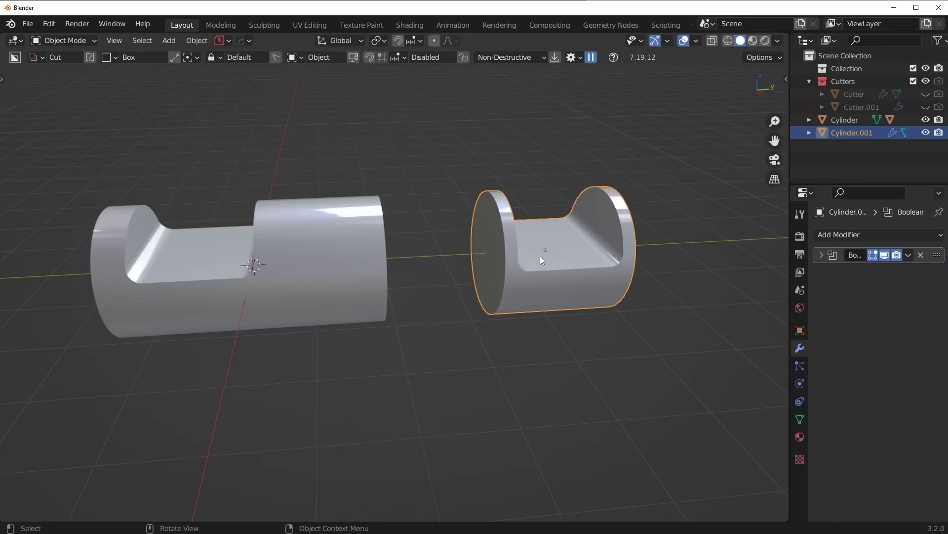
left_click(907, 256)
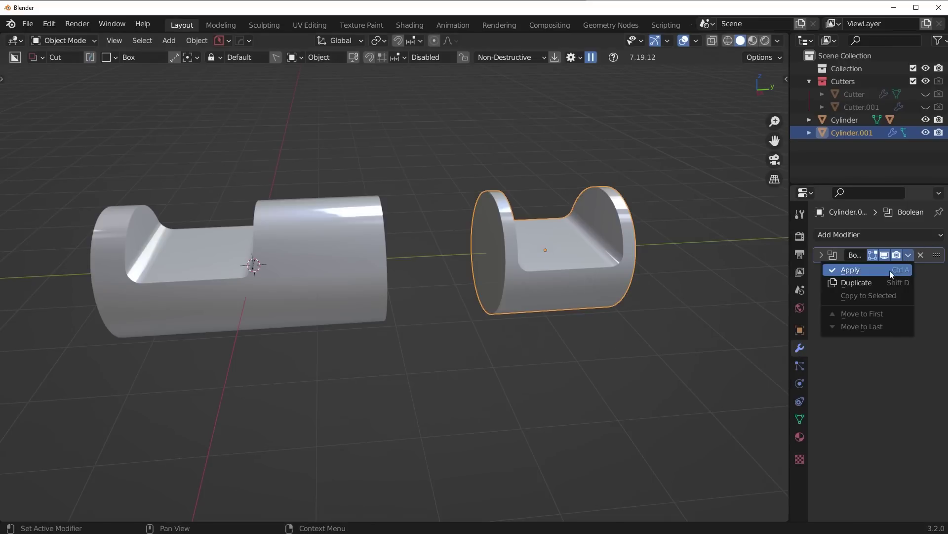
left_click(890, 271)
middle_click_drag(634, 268, 533, 292, "shift")
scroll(606, 292, "up", 2)
key("n")
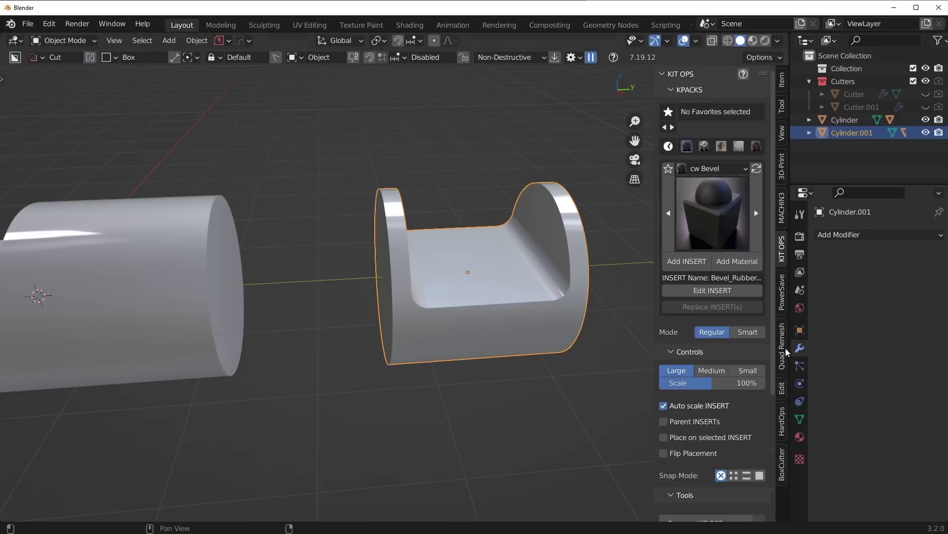
left_click(782, 349)
Step: Try remeshing the dense notched cylinder with Quad Remesher at the preset quad count, and undo the remesh
left_click(732, 94)
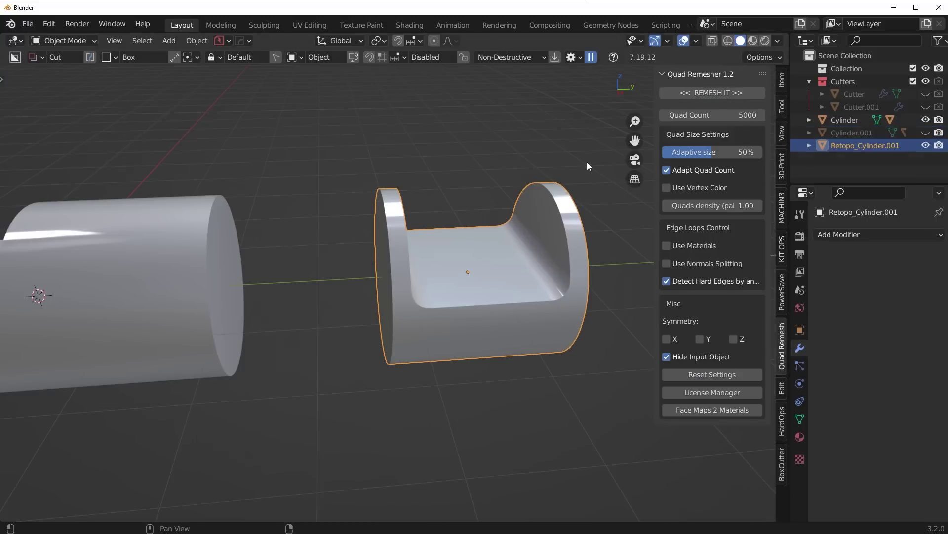
middle_click_drag(576, 236, 515, 265, "shift")
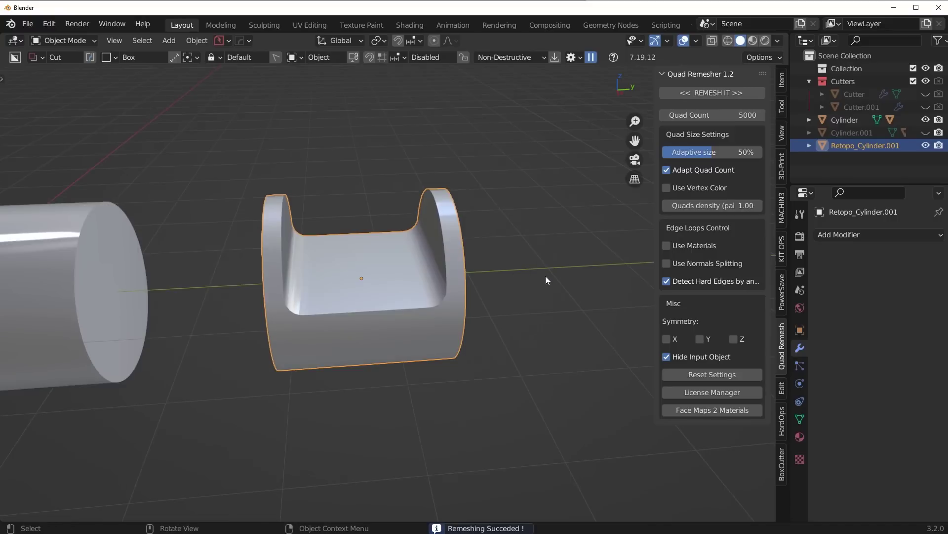
key("ctrl+z")
Step: Set the quad count to 10000 and remesh the dense notched cylinder with Quad Remesher
left_click(706, 114)
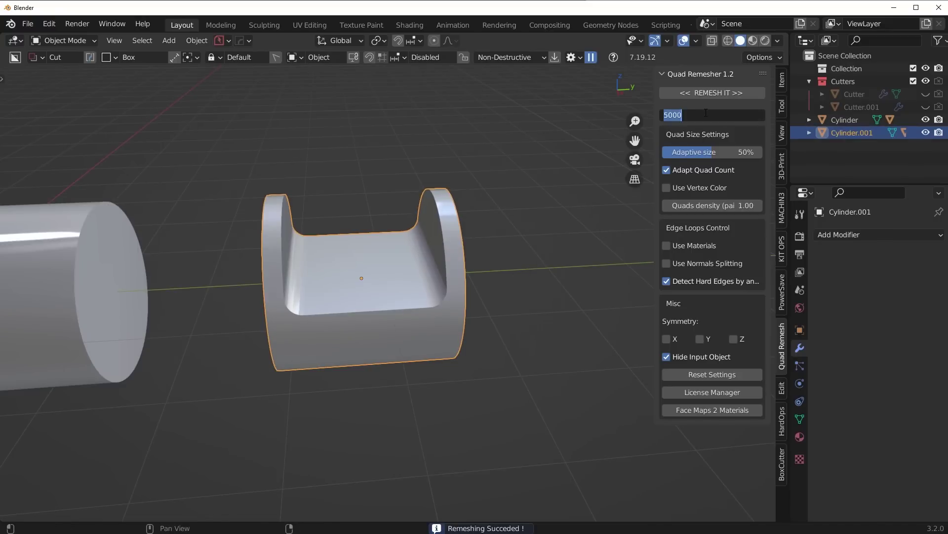
type("10000")
key("Return")
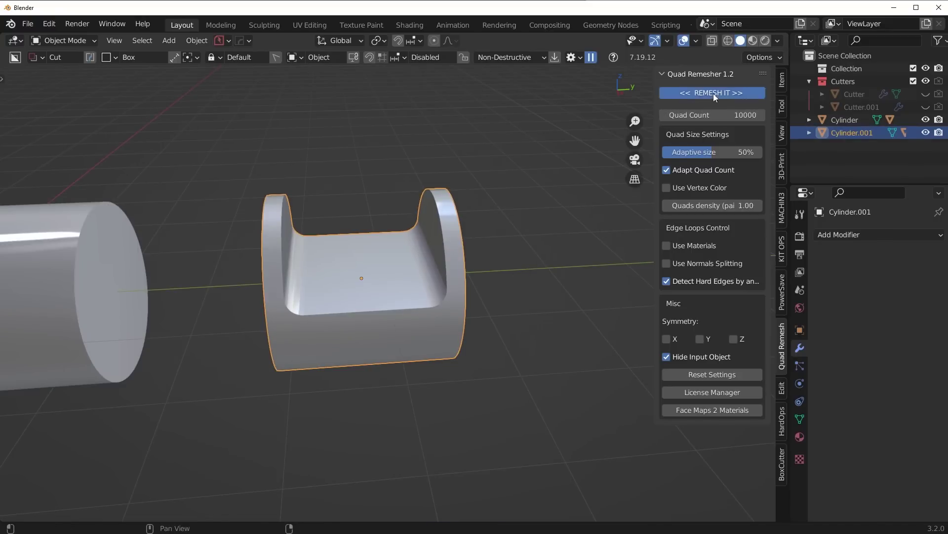
left_click(714, 94)
Step: Check the remeshed cylinder's quad grid in Edit Mode and subdivide it in Object Mode with a Subdivision Surface modifier at viewport level 2
scroll(548, 267, "up", 2)
key("Tab")
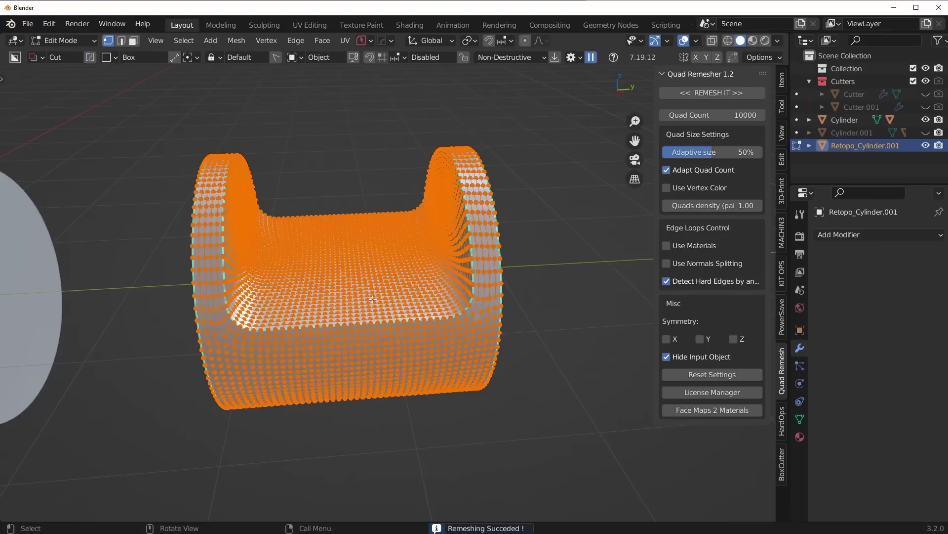
scroll(489, 311, "up", 3)
middle_click_drag(489, 311, 406, 300, "shift")
scroll(506, 333, "up", 3)
key("Tab")
key("ctrl+1")
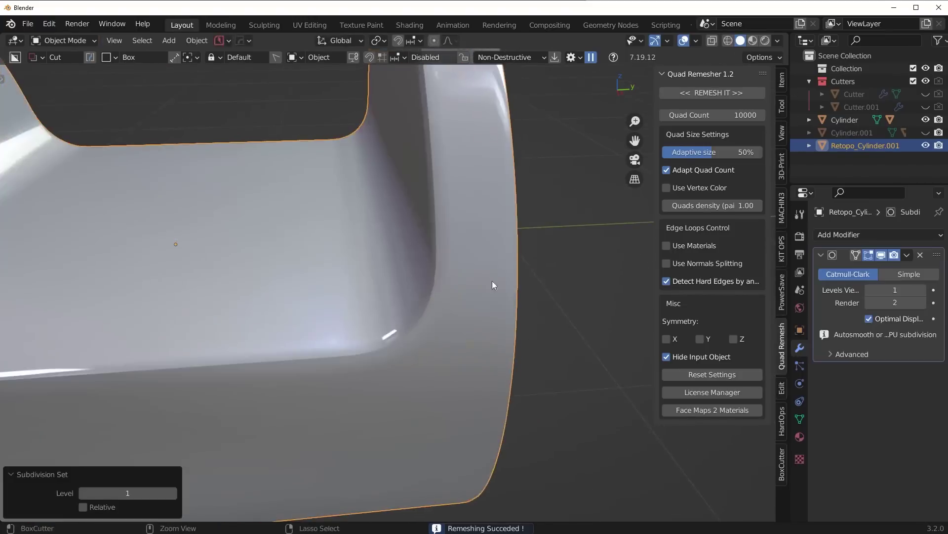
scroll(484, 284, "down", 4)
key("ctrl+2")
scroll(472, 288, "down", 3)
middle_click_drag(466, 288, 375, 313)
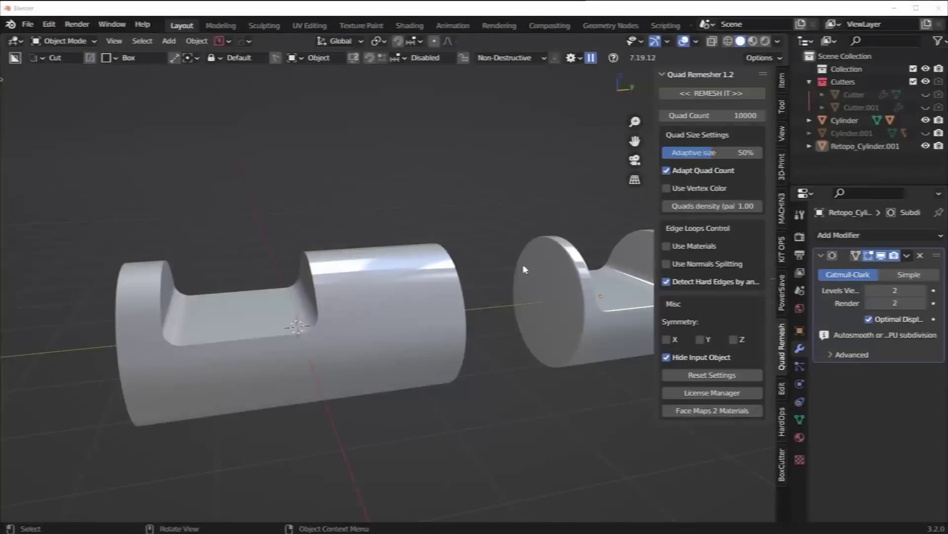
key("n")
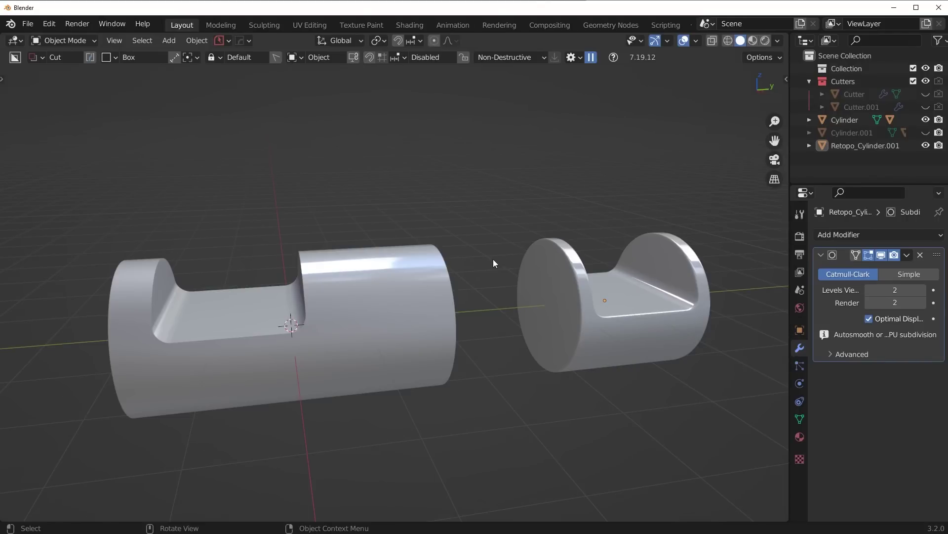
Step: Remesh the first notched cylinder with Quad Remesher at 10000 quads and add a Subdivision Surface modifier at level 2
left_click(368, 324)
key("KP_Decimal")
key("n")
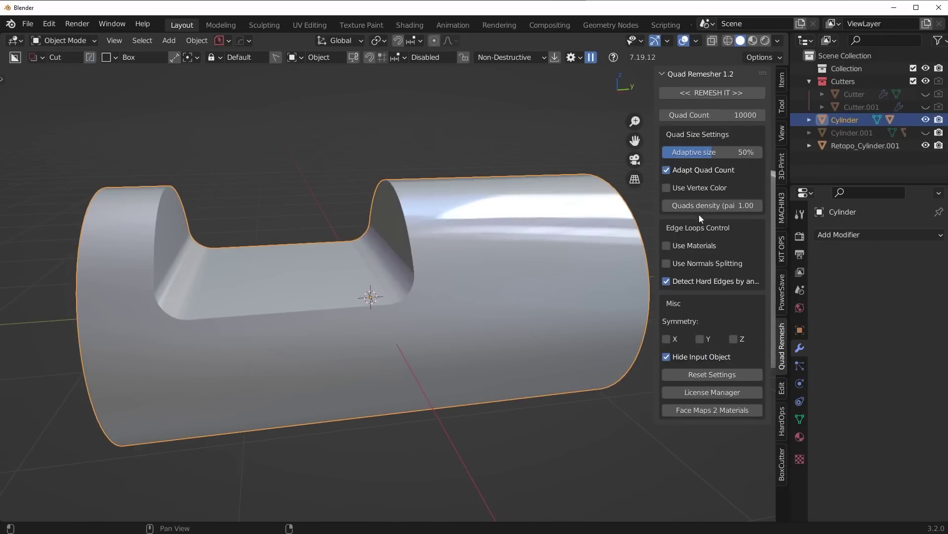
left_click(727, 96)
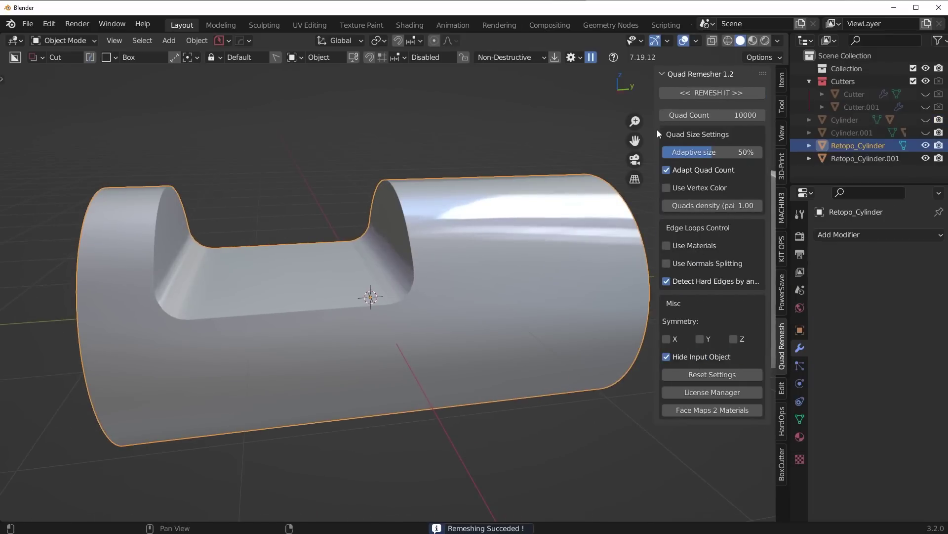
middle_click_drag(514, 263, 448, 281)
key("ctrl+2")
Step: Insert one supporting edge loop just outside the notch's rim on the remeshed first cylinder, slid by a factor of about -0.279, and return to Object Mode
key("Tab")
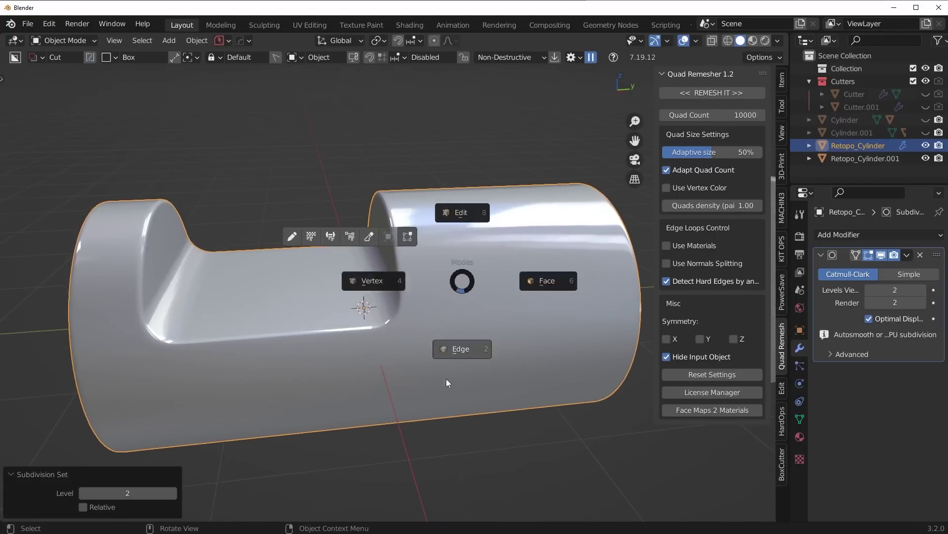
left_click(446, 379)
scroll(464, 374, "up", 4)
key("ctrl+r")
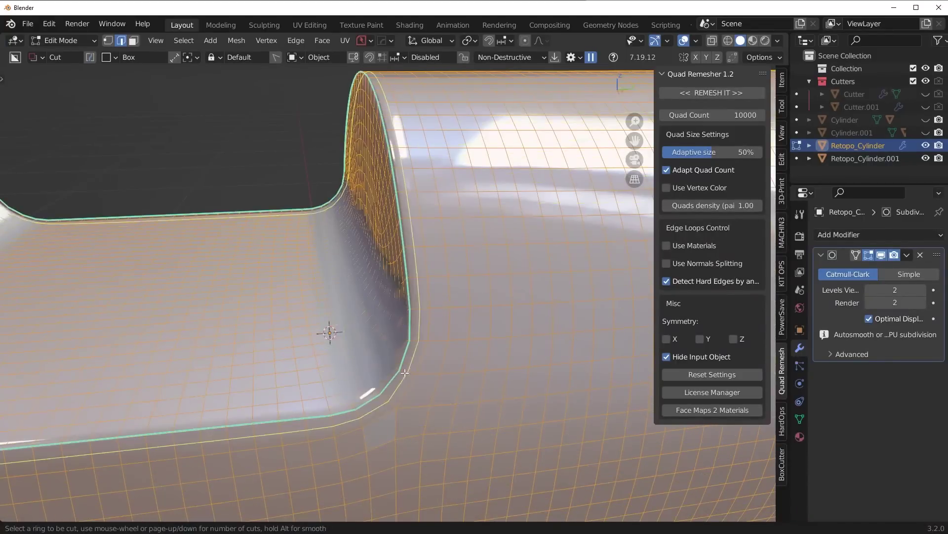
left_click(402, 373)
left_click(403, 370)
middle_click_drag(402, 371, 540, 409)
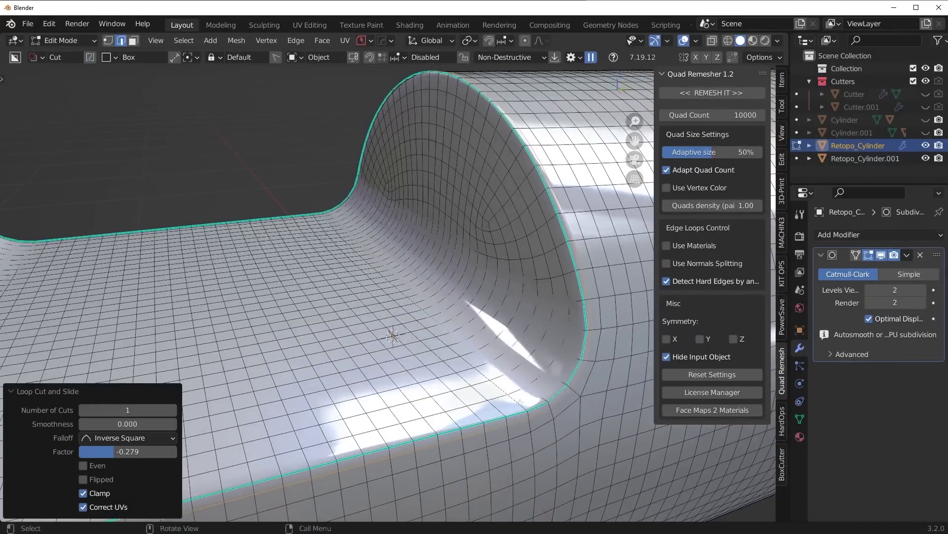
key("Tab")
left_click(544, 289)
scroll(544, 289, "down", 8)
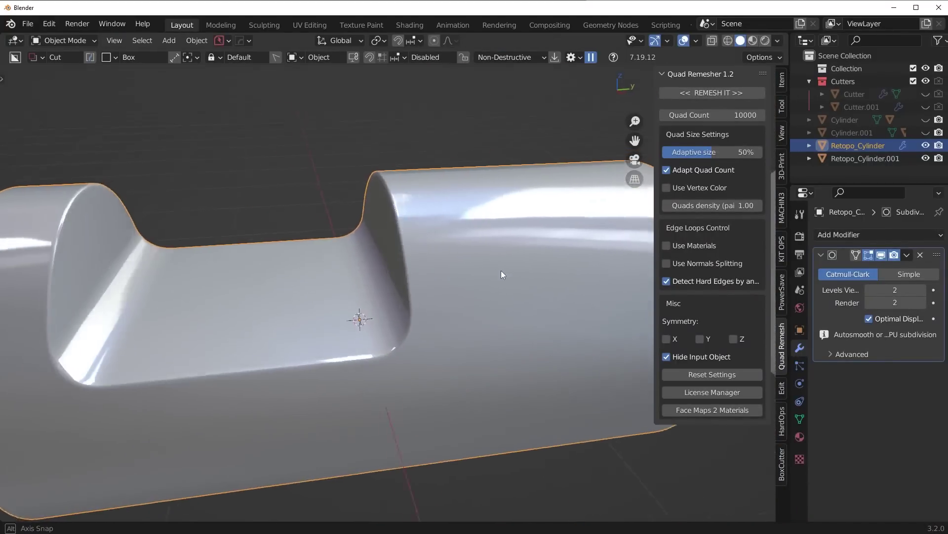